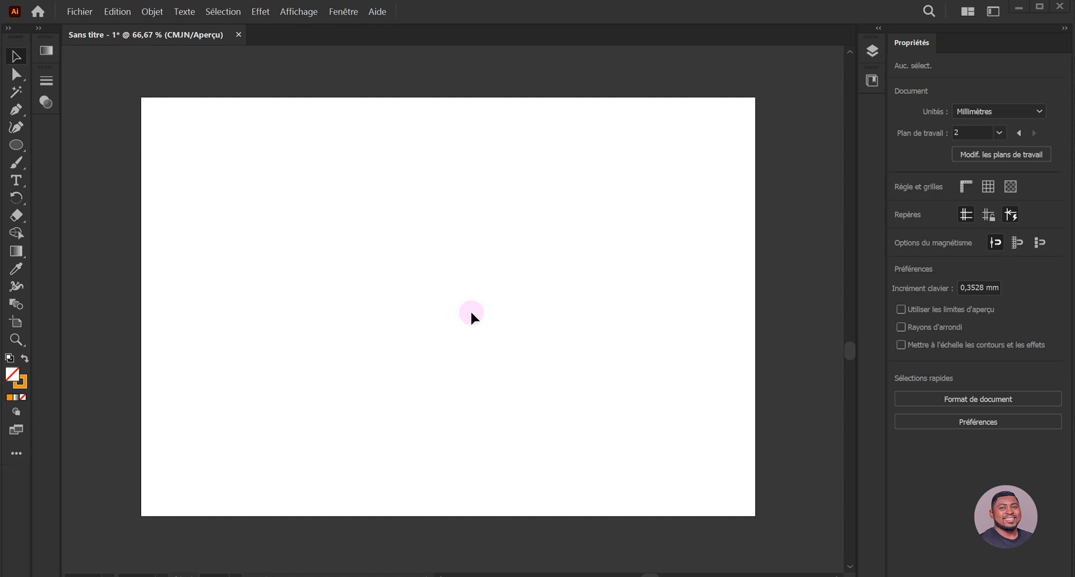
Step: Draw a closed head outline about 156 by 197 mm and an ear with inner folds using the Pencil tool
left_click(19, 166)
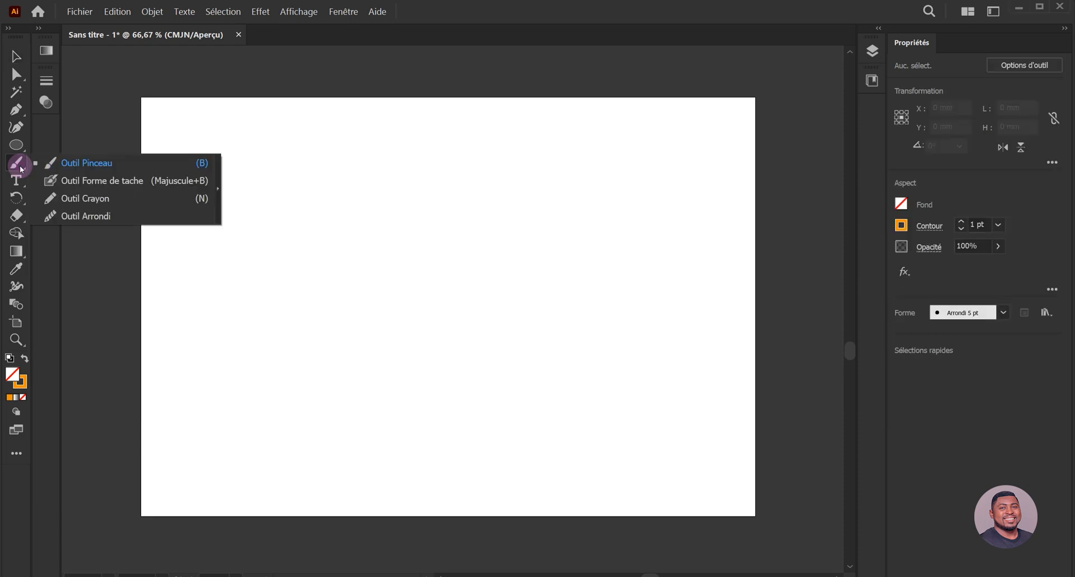
mouse_move(21, 168)
left_mouse_down()
mouse_move(82, 180)
mouse_move(104, 203)
mouse_move(206, 206)
mouse_move(195, 199)
left_mouse_up()
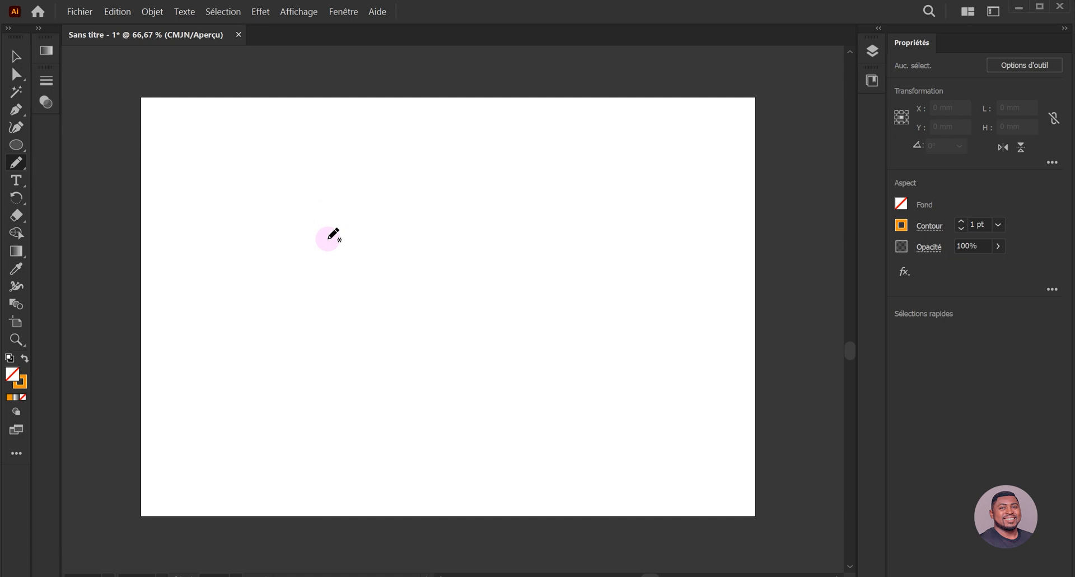
mouse_move(329, 248)
left_mouse_down()
mouse_move(346, 187)
mouse_move(425, 152)
mouse_move(456, 154)
mouse_move(482, 170)
mouse_move(507, 225)
mouse_move(512, 300)
mouse_move(500, 340)
mouse_move(475, 373)
mouse_move(421, 386)
mouse_move(379, 350)
mouse_move(329, 246)
left_mouse_up()
mouse_move(352, 293)
left_mouse_down()
mouse_move(344, 253)
mouse_move(362, 242)
mouse_move(373, 253)
left_mouse_up()
mouse_move(351, 292)
left_mouse_down()
mouse_move(368, 307)
mouse_move(378, 289)
left_mouse_up()
left_click_drag(360, 246, 359, 271)
mouse_move(365, 282)
left_mouse_down()
mouse_move(385, 311)
mouse_move(374, 292)
left_mouse_up()
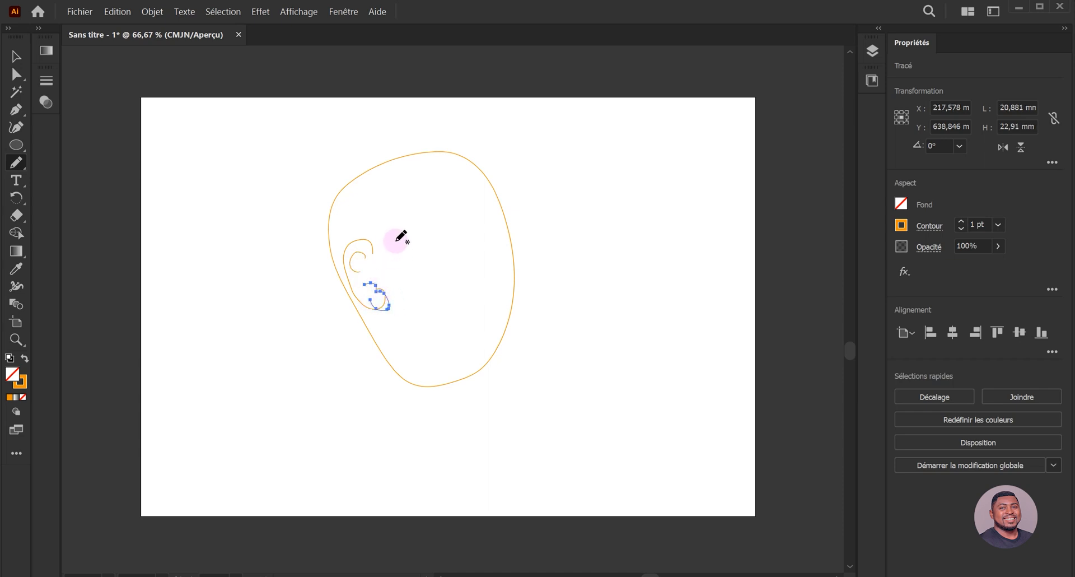
Step: Draw the eyebrows, eyes, nose and lips inside the head outline, plus two neck lines below it
mouse_move(393, 235)
left_mouse_down()
mouse_move(422, 223)
mouse_move(445, 230)
left_mouse_up()
left_click_drag(460, 225, 493, 206)
mouse_move(401, 251)
left_mouse_down()
mouse_move(430, 240)
mouse_move(446, 249)
mouse_move(403, 252)
mouse_move(436, 257)
mouse_move(500, 226)
mouse_move(470, 237)
mouse_move(484, 241)
mouse_move(500, 226)
mouse_move(472, 250)
mouse_move(491, 277)
mouse_move(448, 290)
mouse_move(463, 279)
left_mouse_up()
mouse_move(440, 318)
left_mouse_down()
mouse_move(462, 307)
mouse_move(491, 319)
mouse_move(469, 316)
mouse_move(487, 315)
mouse_move(466, 327)
mouse_move(491, 319)
left_mouse_up()
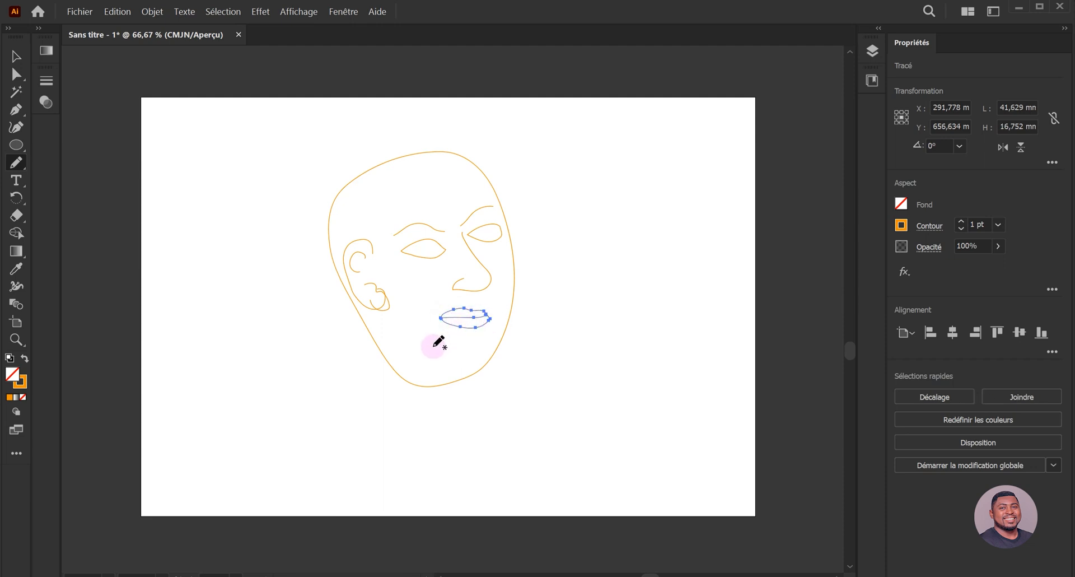
left_click_drag(350, 298, 364, 403)
left_click_drag(450, 380, 453, 428)
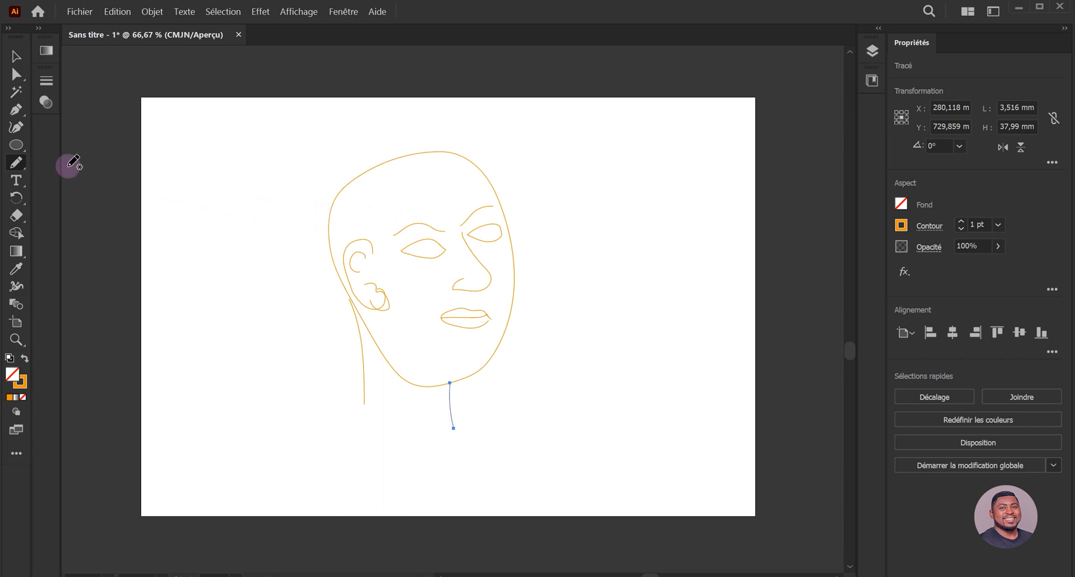
Step: Paint spiky zigzag hair along the crown and back of the head with the Paintbrush tool
left_click(23, 164)
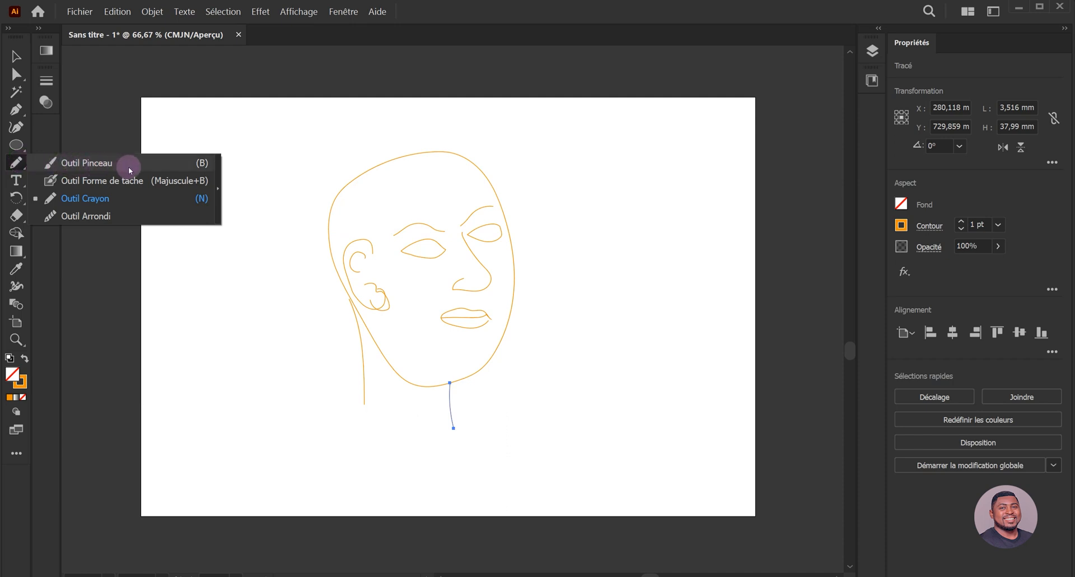
left_click(185, 163)
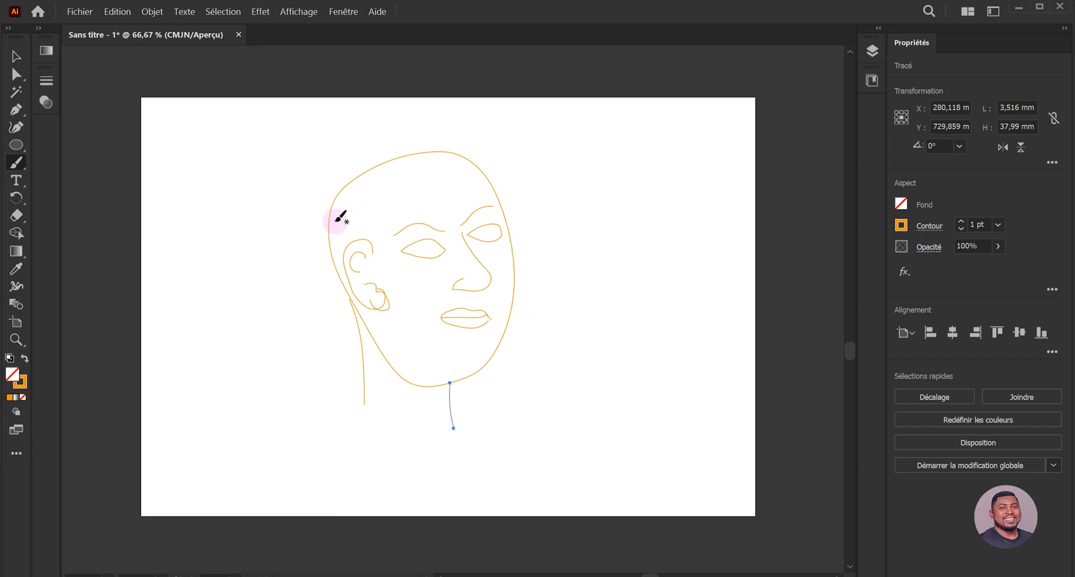
mouse_move(318, 228)
left_mouse_down()
mouse_move(334, 200)
mouse_move(346, 212)
mouse_move(350, 168)
mouse_move(362, 178)
mouse_move(396, 155)
mouse_move(476, 164)
left_mouse_up()
mouse_move(339, 215)
left_mouse_down()
mouse_move(403, 156)
mouse_move(458, 153)
mouse_move(463, 165)
mouse_move(376, 187)
mouse_move(427, 159)
mouse_move(385, 177)
mouse_move(403, 161)
mouse_move(342, 191)
mouse_move(351, 205)
mouse_move(341, 228)
mouse_move(337, 217)
mouse_move(321, 235)
mouse_move(328, 212)
mouse_move(337, 240)
mouse_move(351, 220)
left_mouse_up()
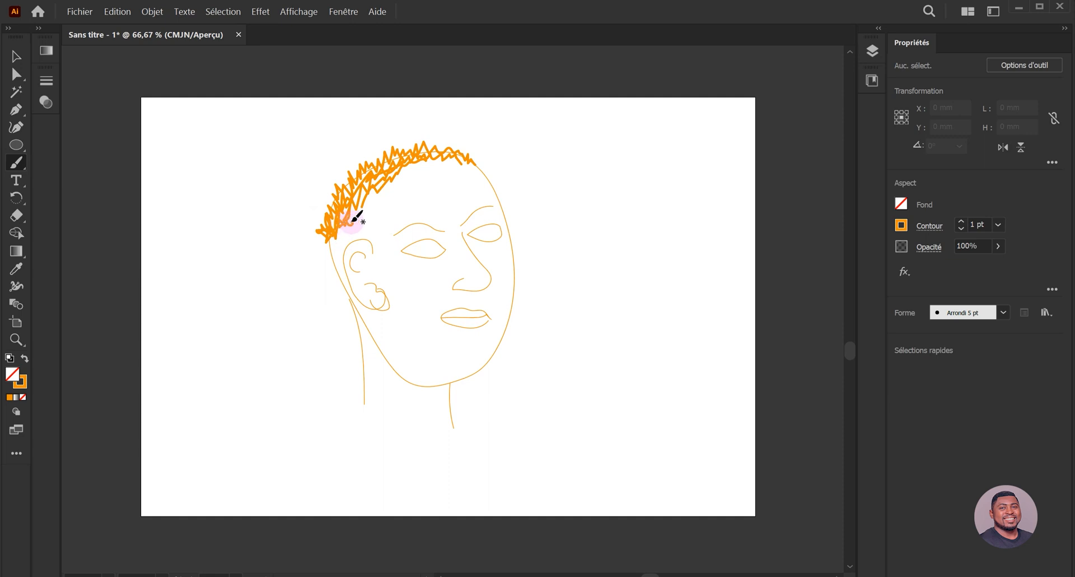
Step: Compare the hair strokes with the pencil head outline by selecting each, and select the whole portrait
key("v")
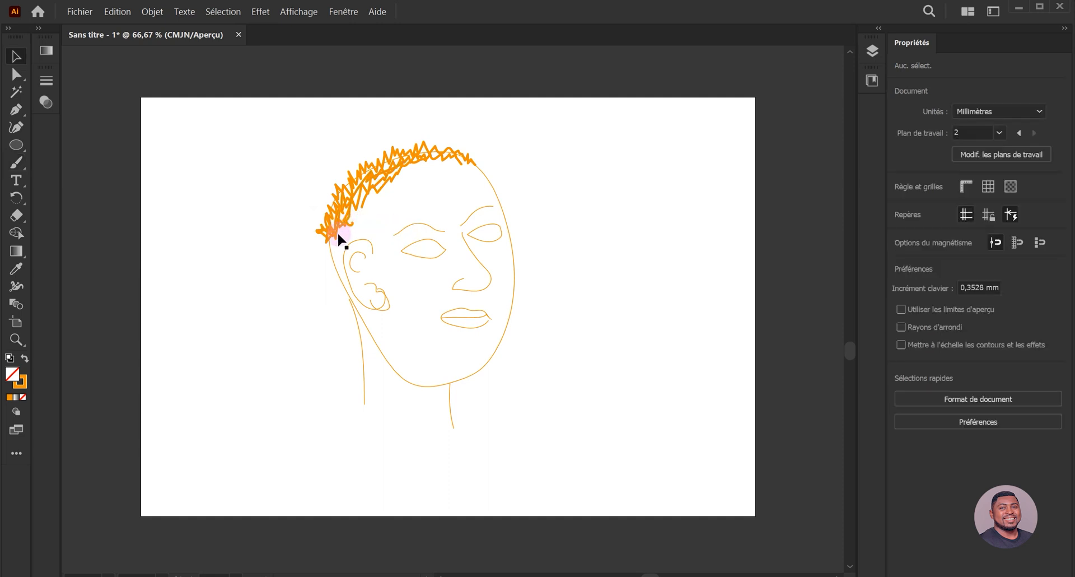
scroll(335, 231, "up", 3)
left_click(339, 234)
scroll(340, 232, "down", 2)
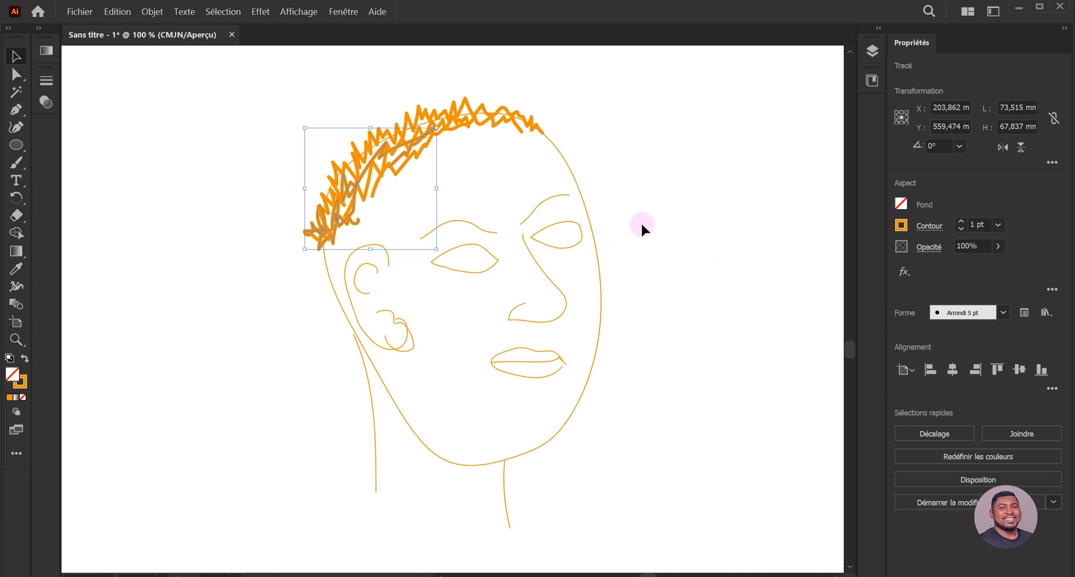
left_click(572, 174)
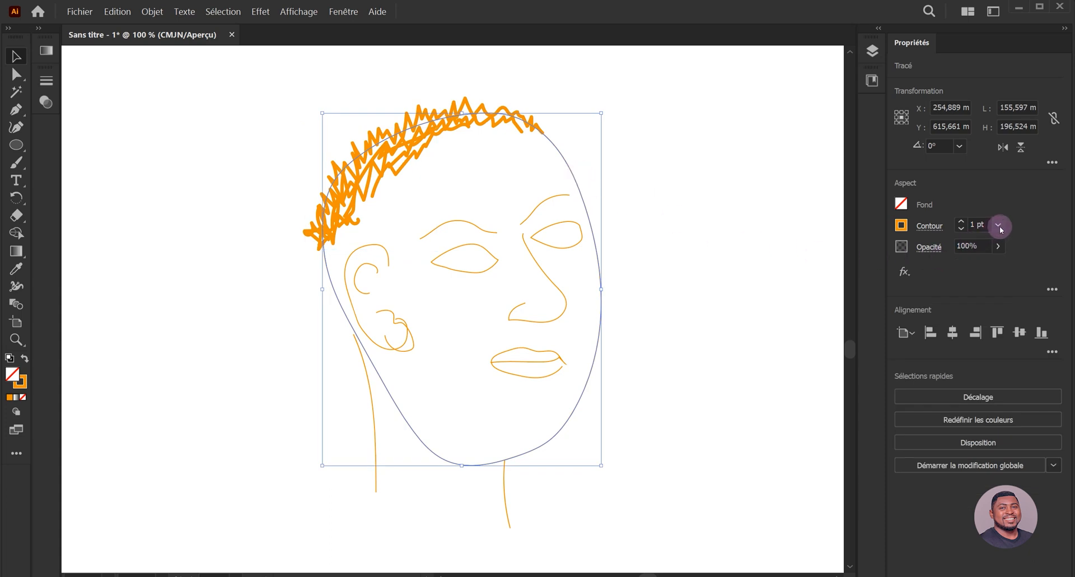
left_click(535, 127)
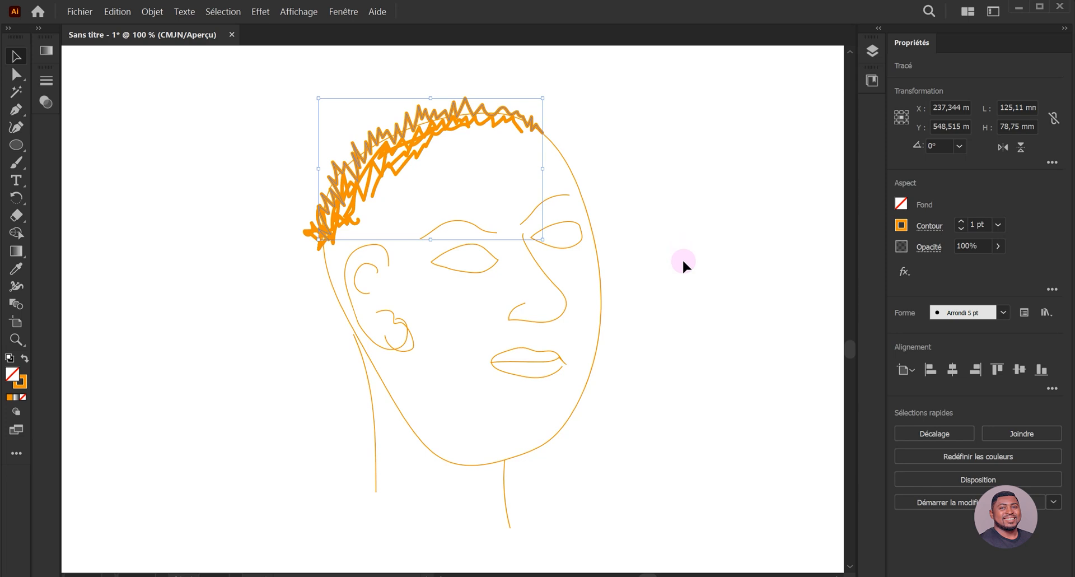
scroll(682, 258, "down", 3)
mouse_move(675, 210)
left_mouse_down()
mouse_move(637, 282)
mouse_move(546, 363)
left_mouse_up()
Step: Draw a closed wavy shape with a nearly straight base on the empty third artboard using the Pen tool
scroll(626, 384, "down", 2)
scroll(630, 384, "down", 4)
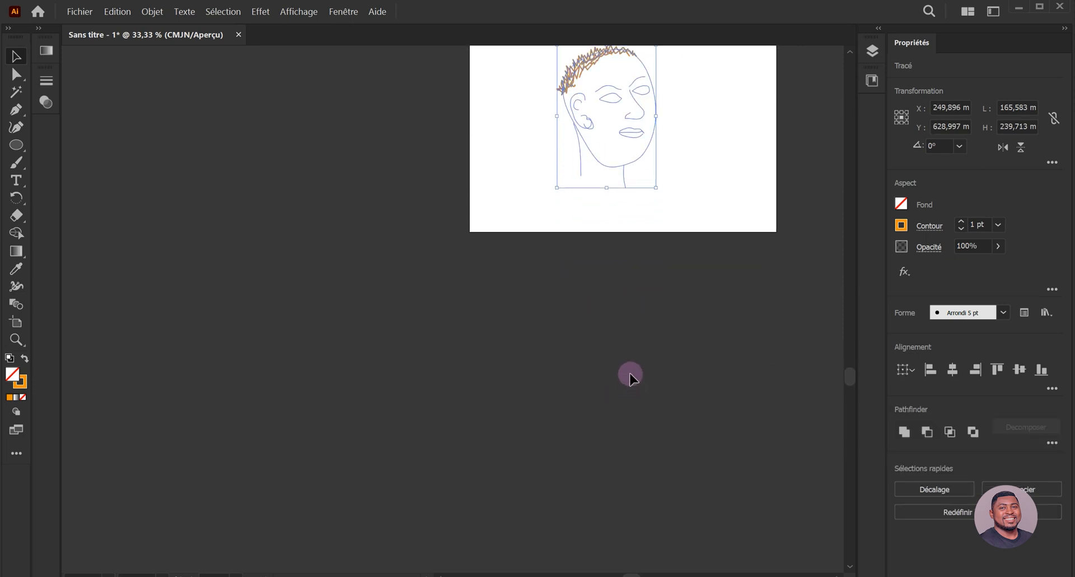
left_click(852, 418)
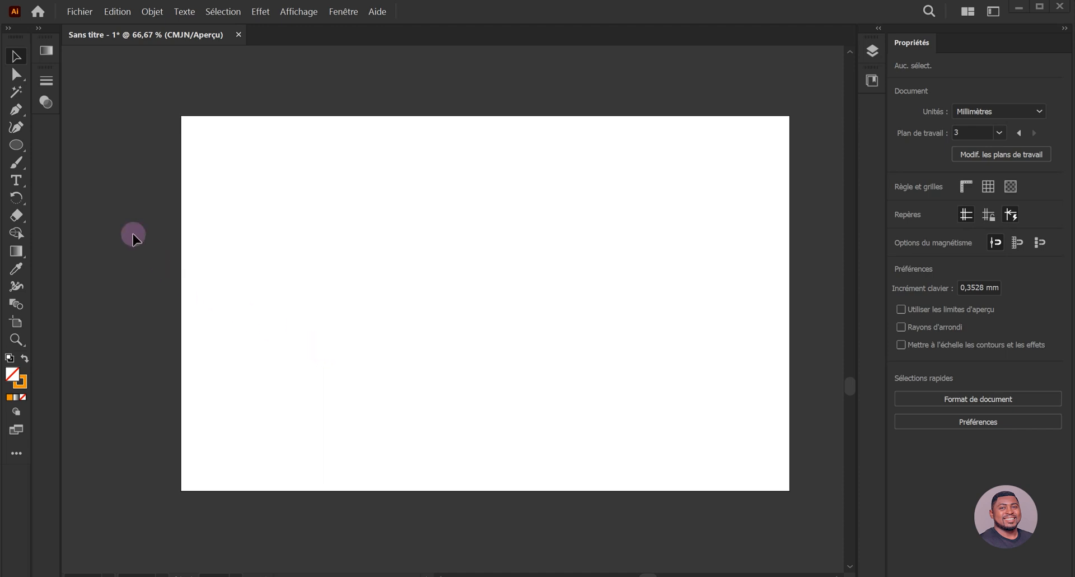
left_click(17, 111)
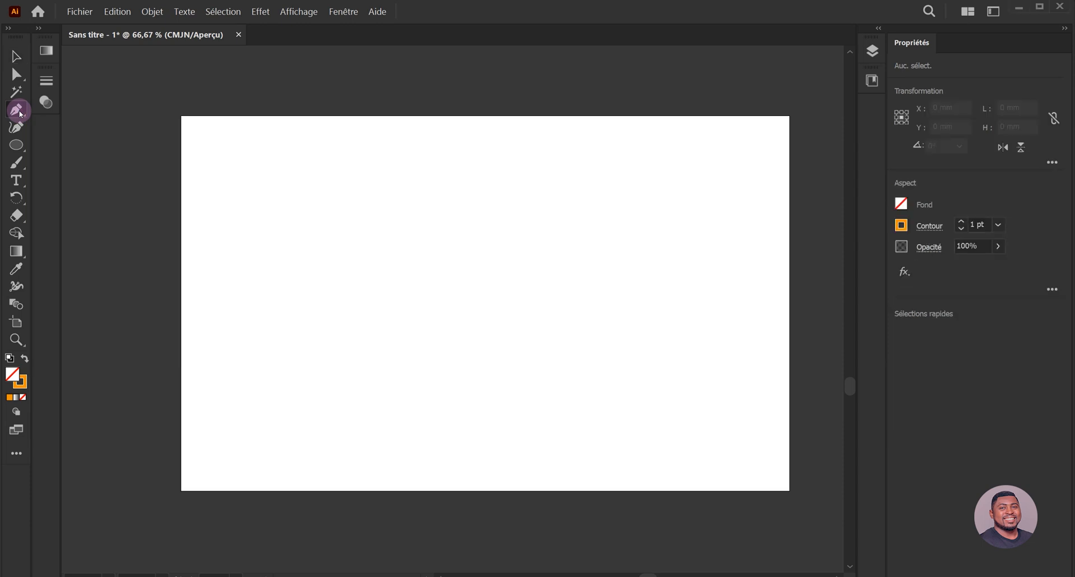
left_click(265, 318)
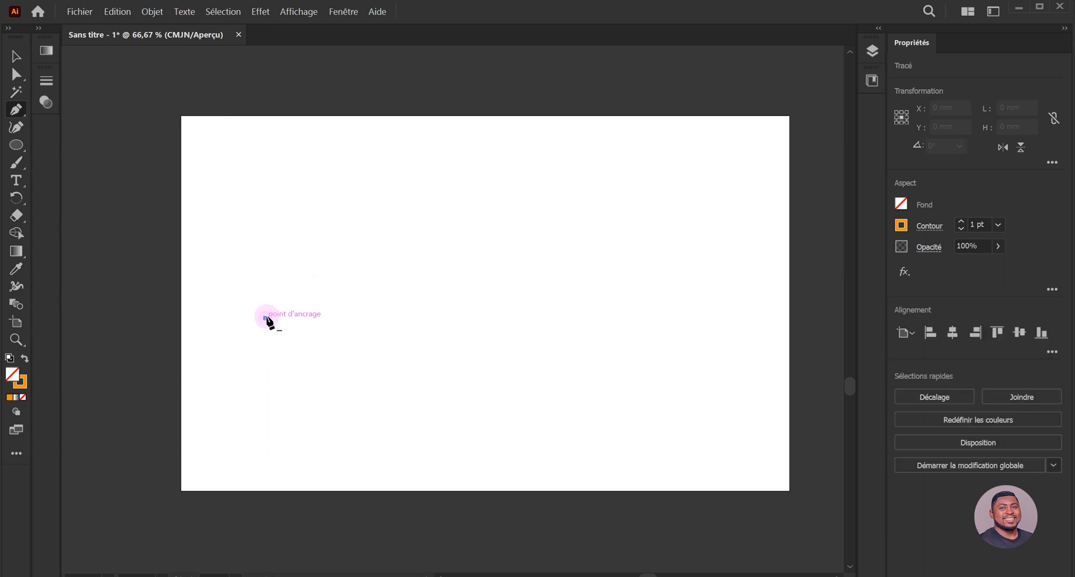
left_click_drag(347, 292, 370, 350)
mouse_move(439, 233)
left_mouse_down()
mouse_move(472, 276)
mouse_move(520, 290)
mouse_move(525, 351)
left_mouse_up()
left_click(520, 323)
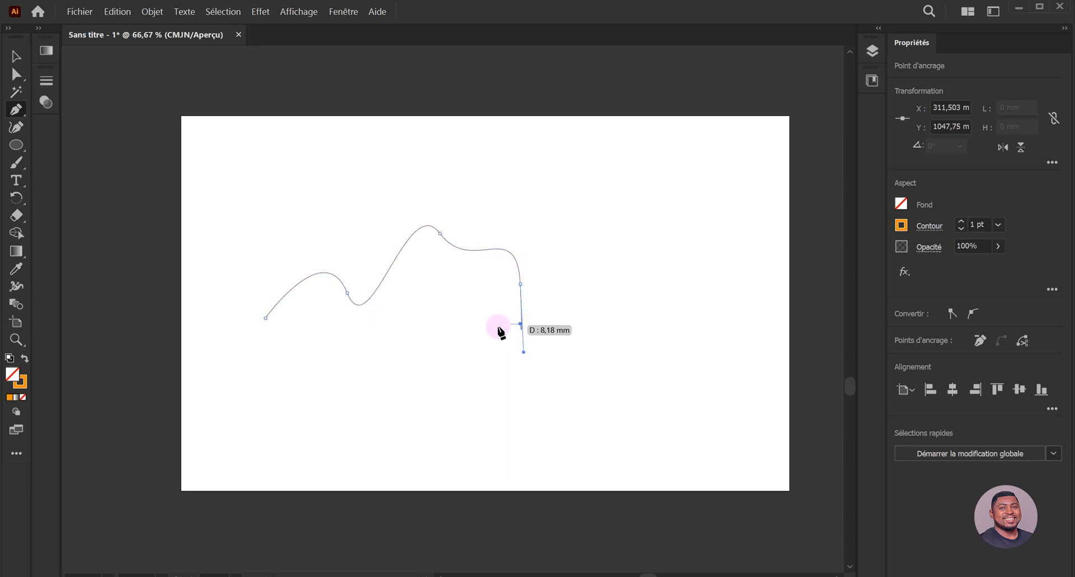
left_click(266, 319)
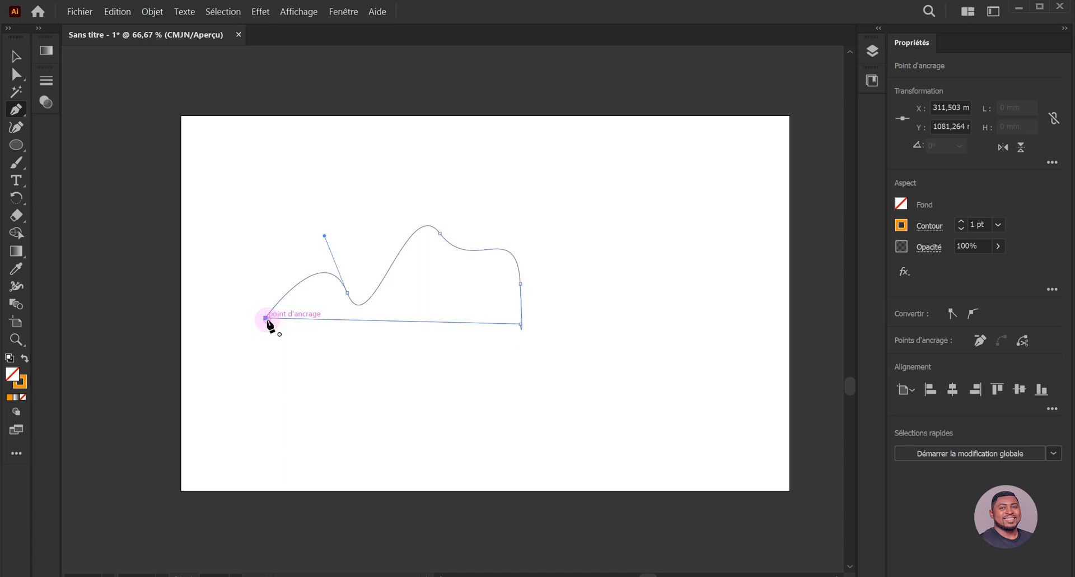
left_click(426, 378, "ctrl")
key("v")
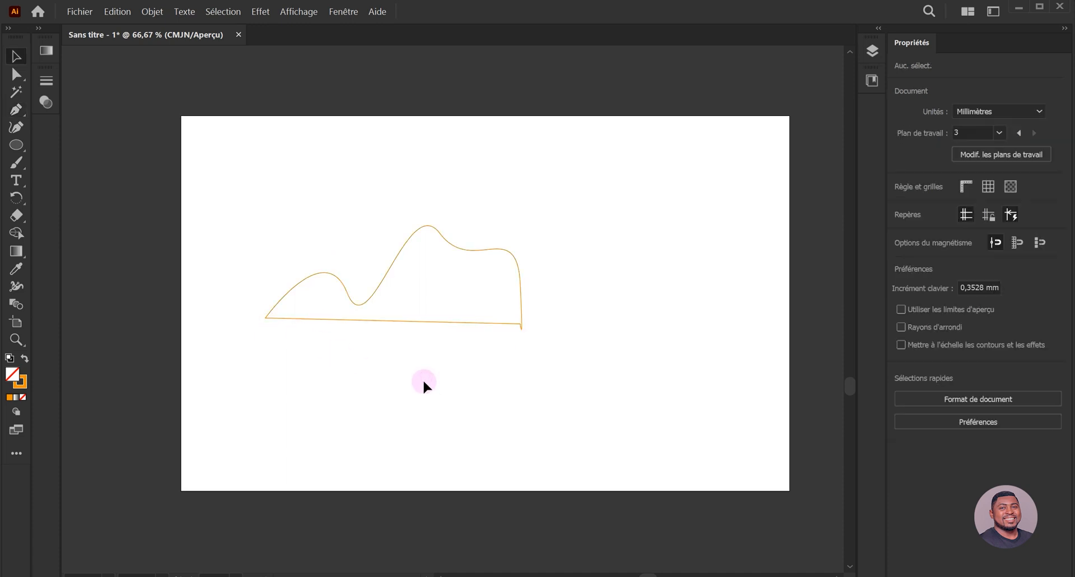
Step: Draw a closed rectangle about 134 by 86 mm with the Pen tool beside the wavy shape
scroll(356, 328, "up", 1)
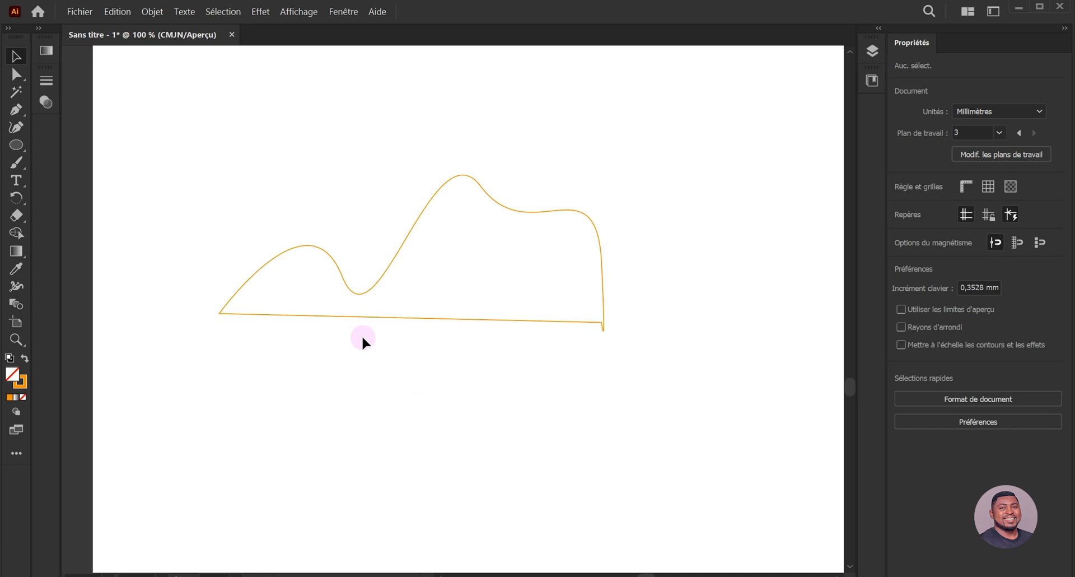
scroll(362, 337, "down", 2)
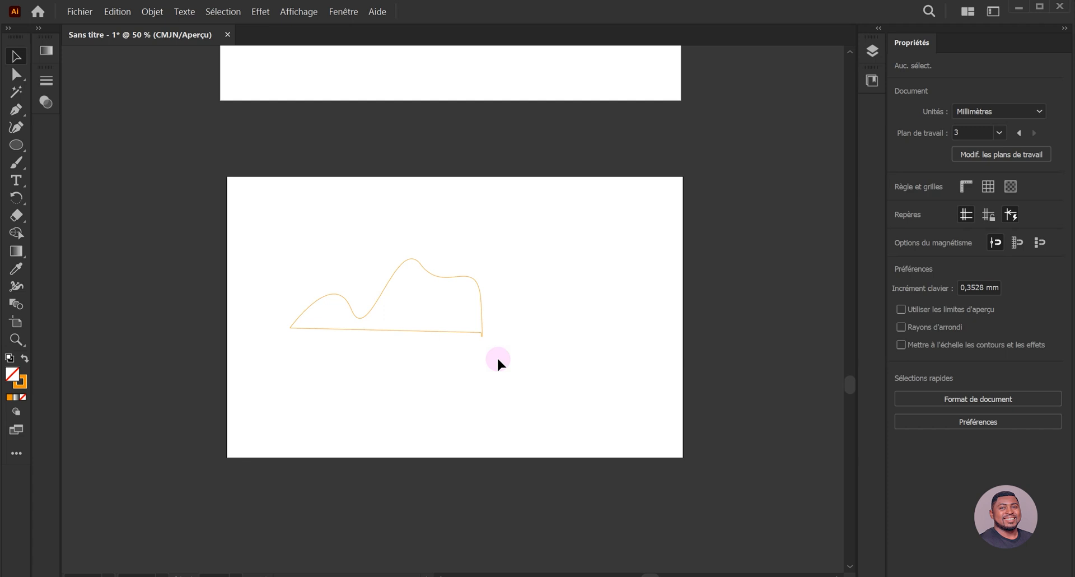
key("p")
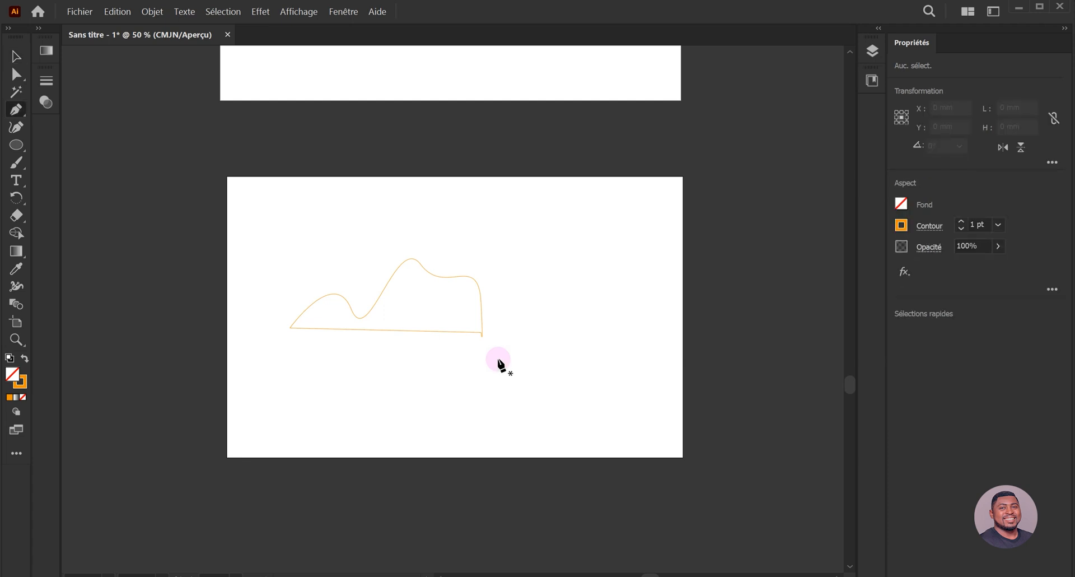
scroll(508, 312, "up", 1)
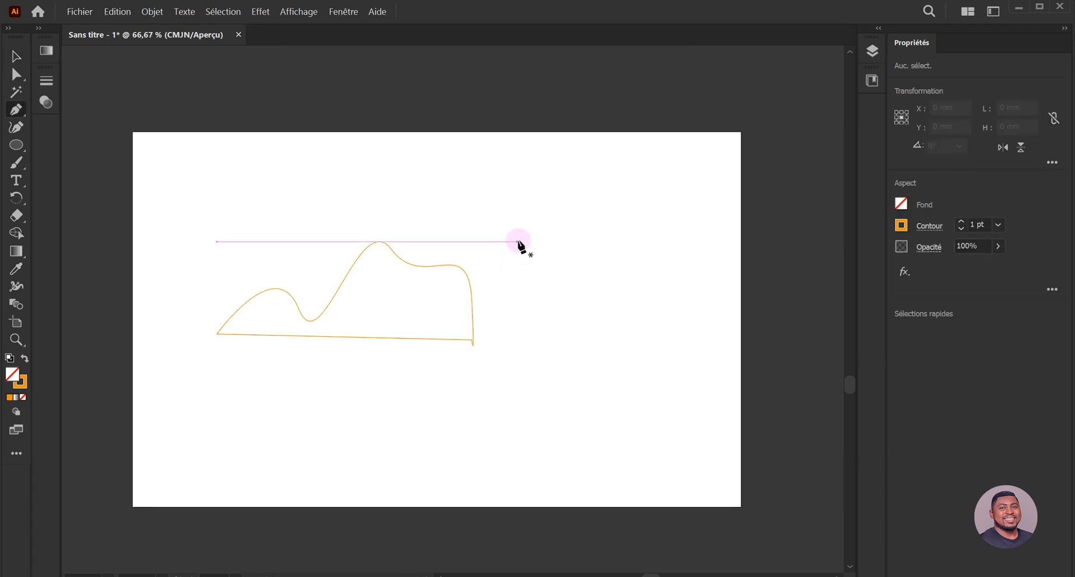
left_click(537, 207)
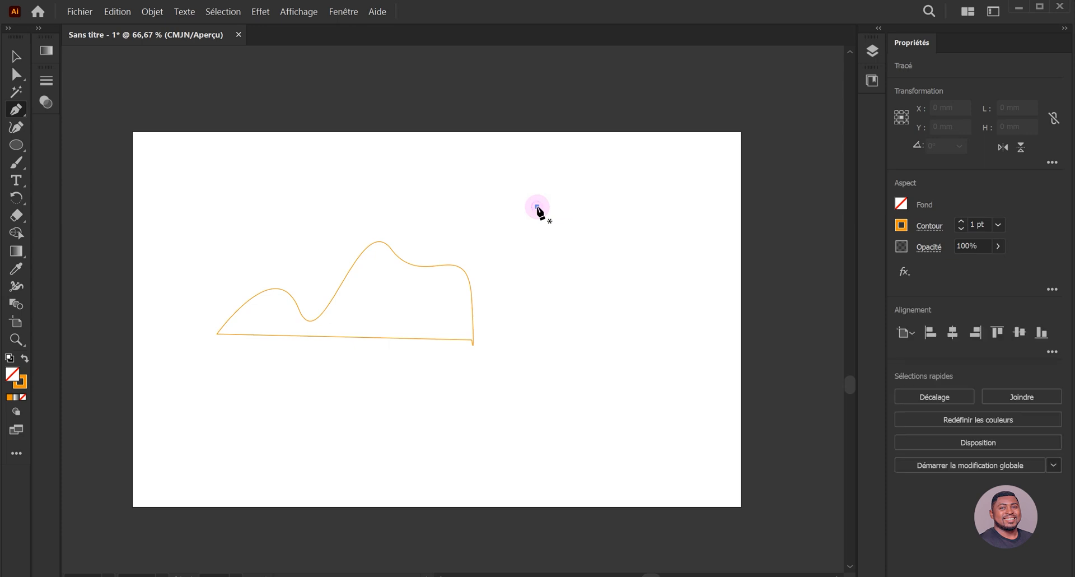
left_click(537, 309)
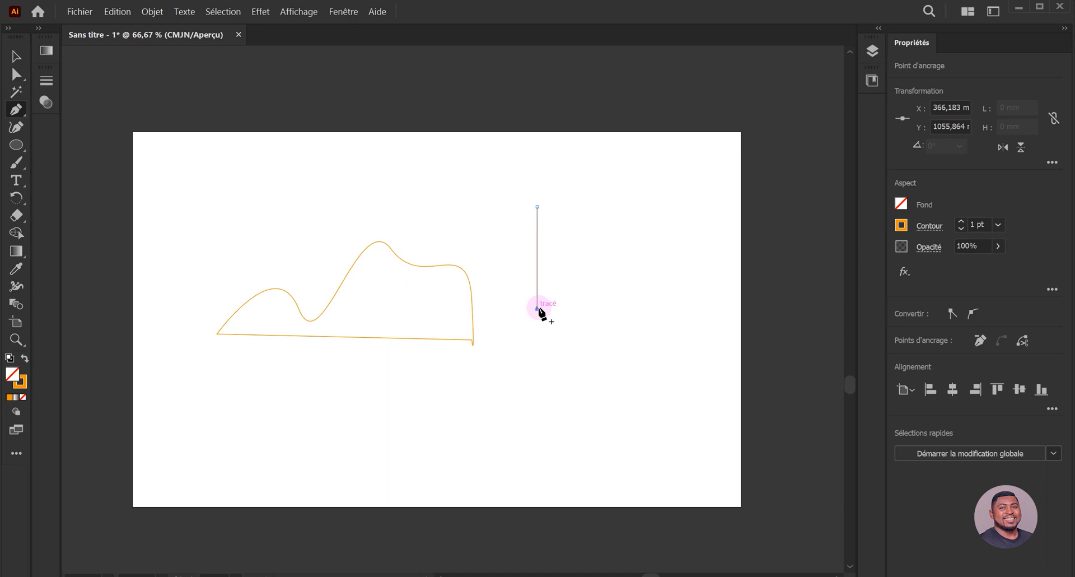
left_click(697, 309)
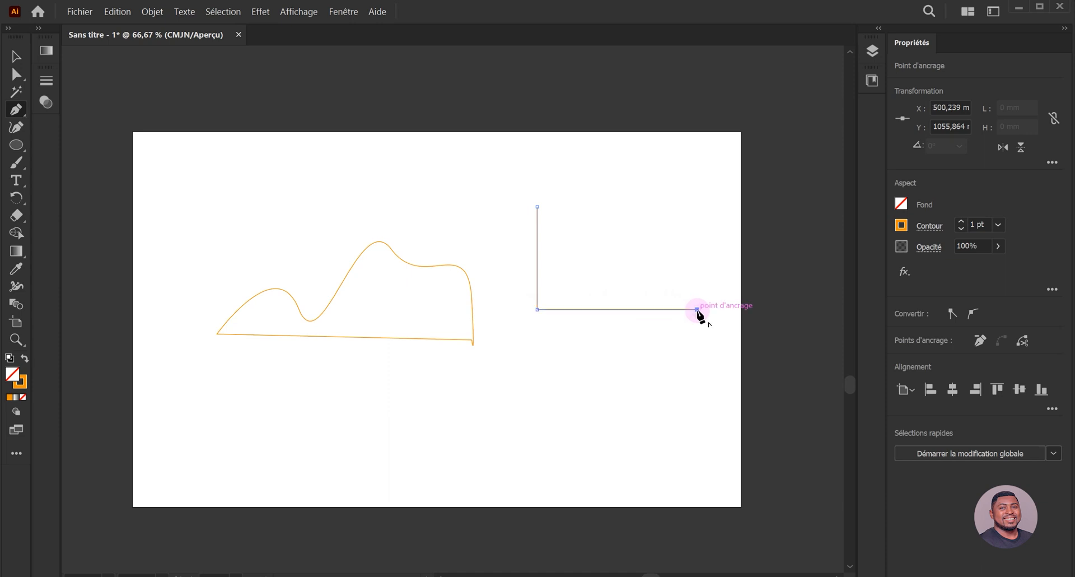
left_click(697, 206)
left_click(538, 207)
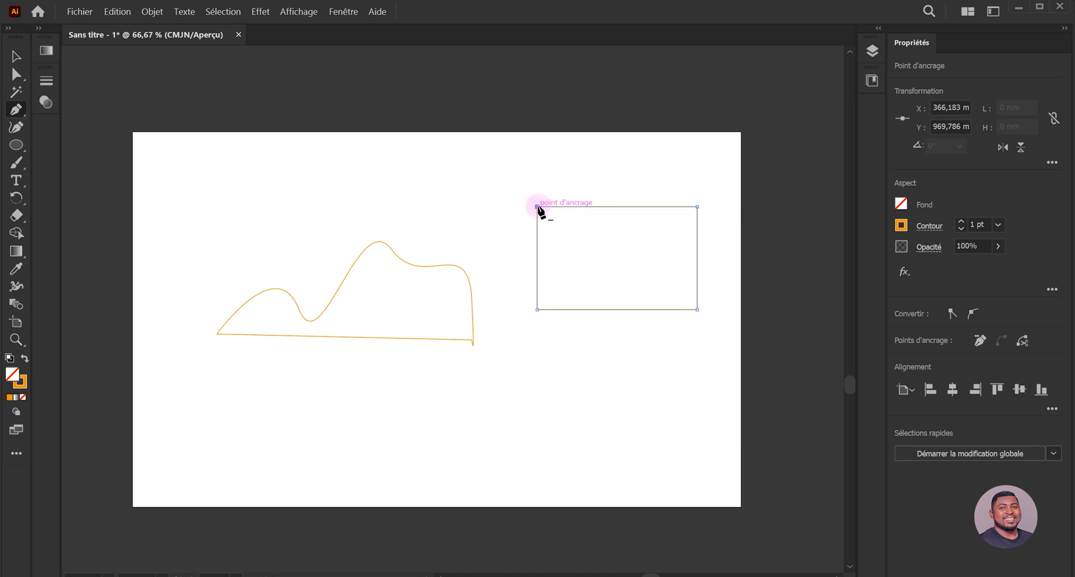
left_click(639, 353, "ctrl")
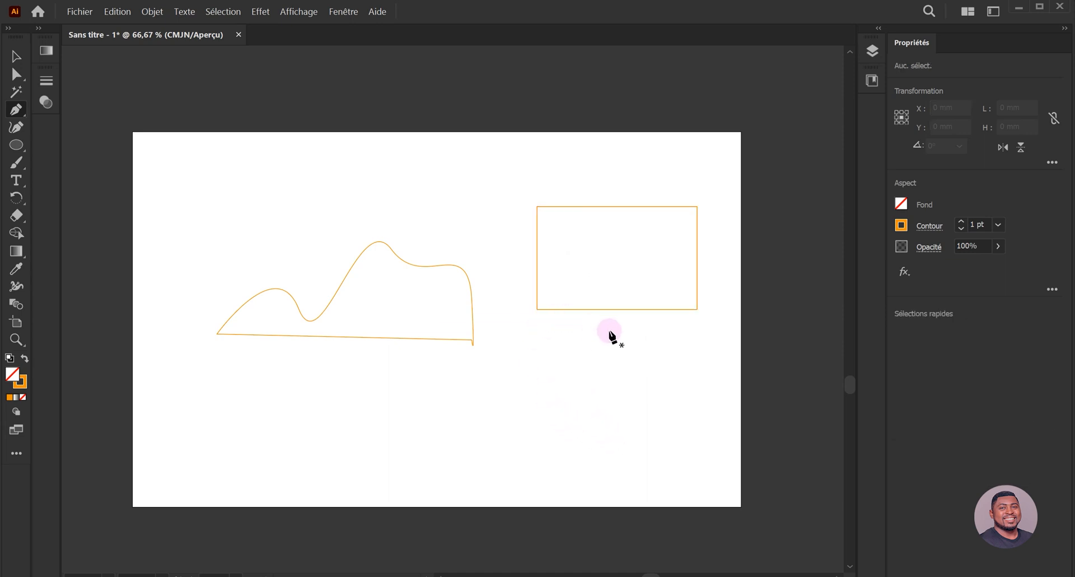
Step: Draw a closed oval about 63.5 by 80 mm with the Pen tool below the rectangle, using curved anchor points
scroll(489, 350, "left", 3)
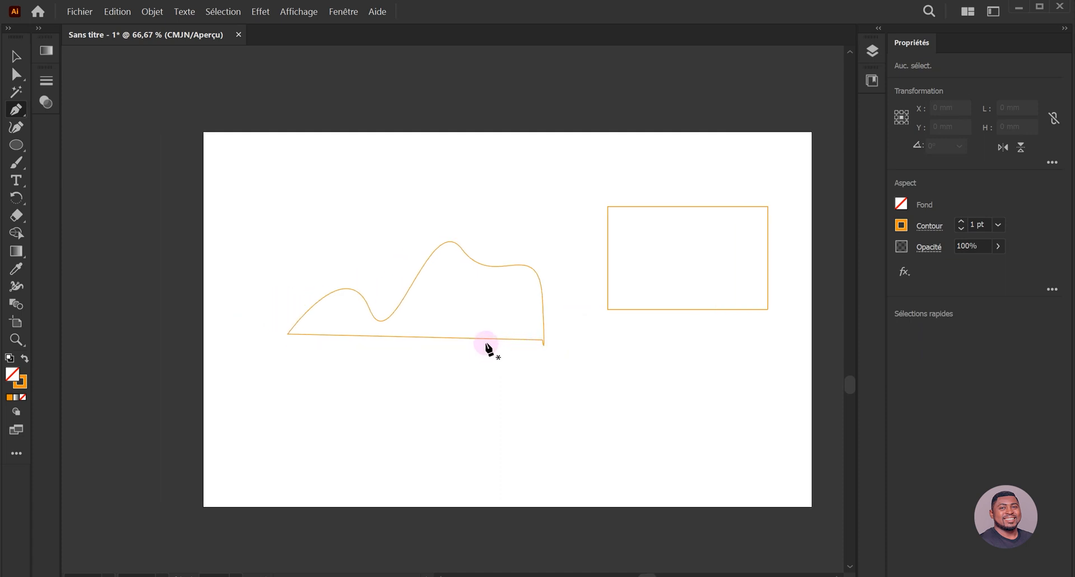
scroll(614, 400, "down", 3)
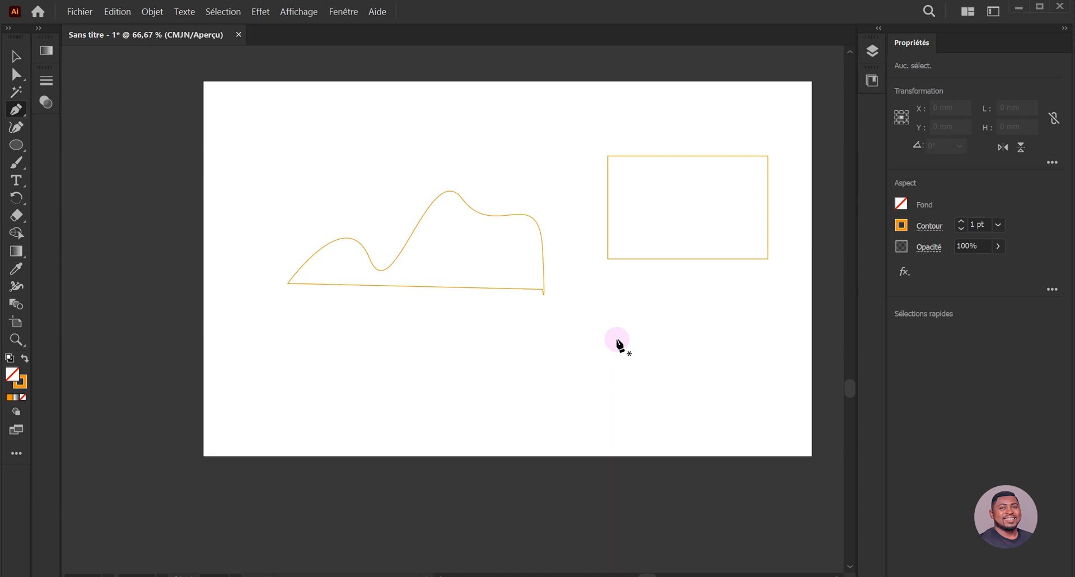
left_click_drag(617, 351, 617, 391)
left_click_drag(616, 395, 616, 403)
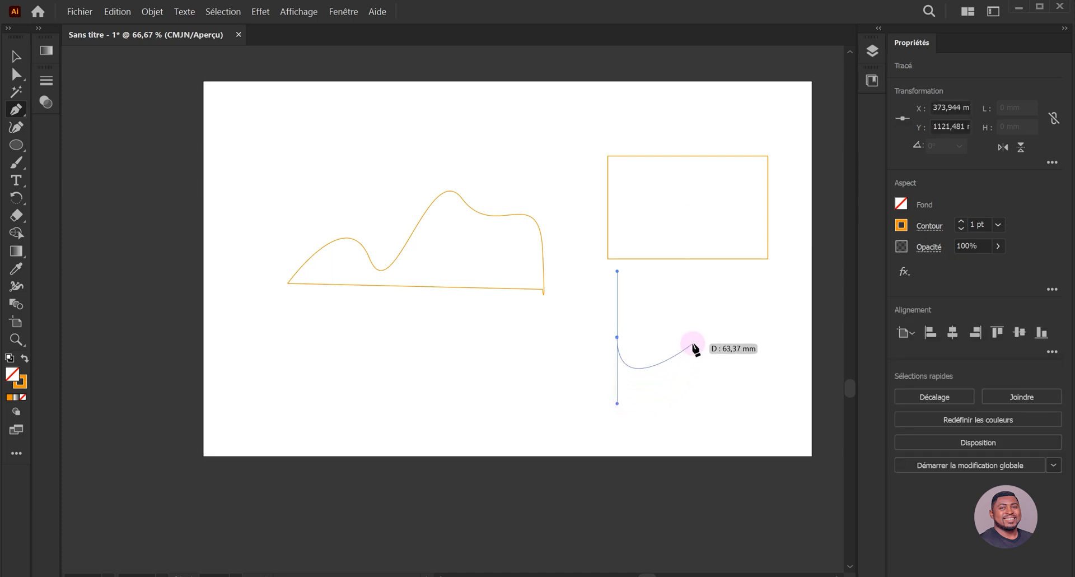
left_click_drag(693, 338, 696, 276)
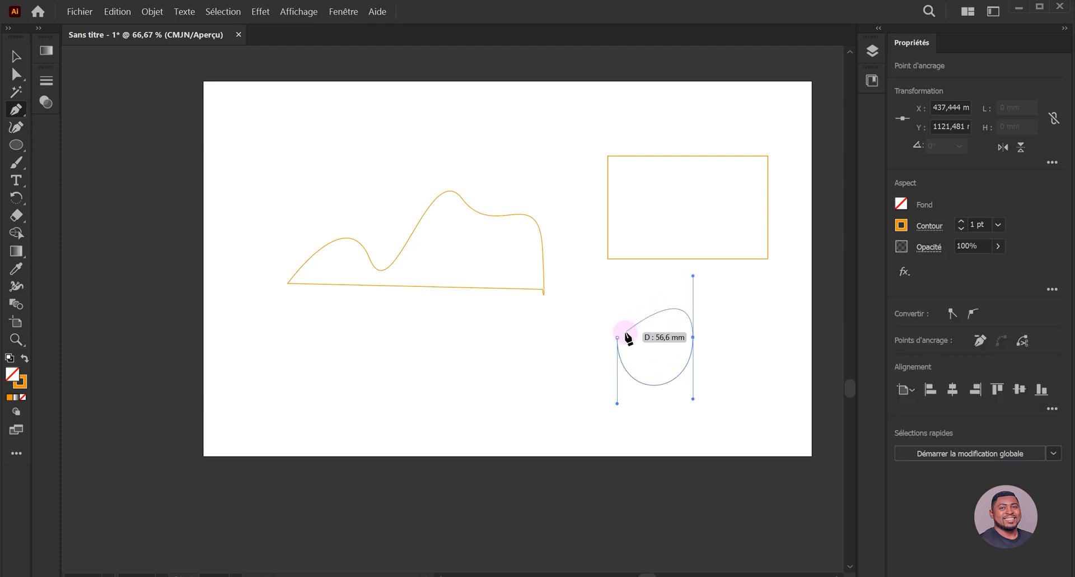
left_click_drag(618, 338, 616, 400)
left_click(712, 391, "ctrl")
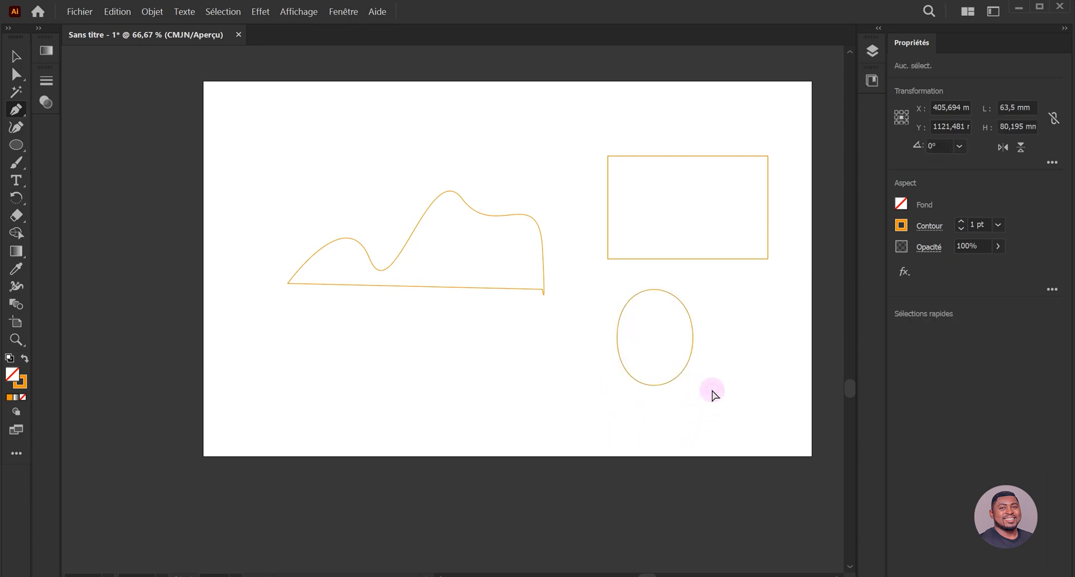
key("v")
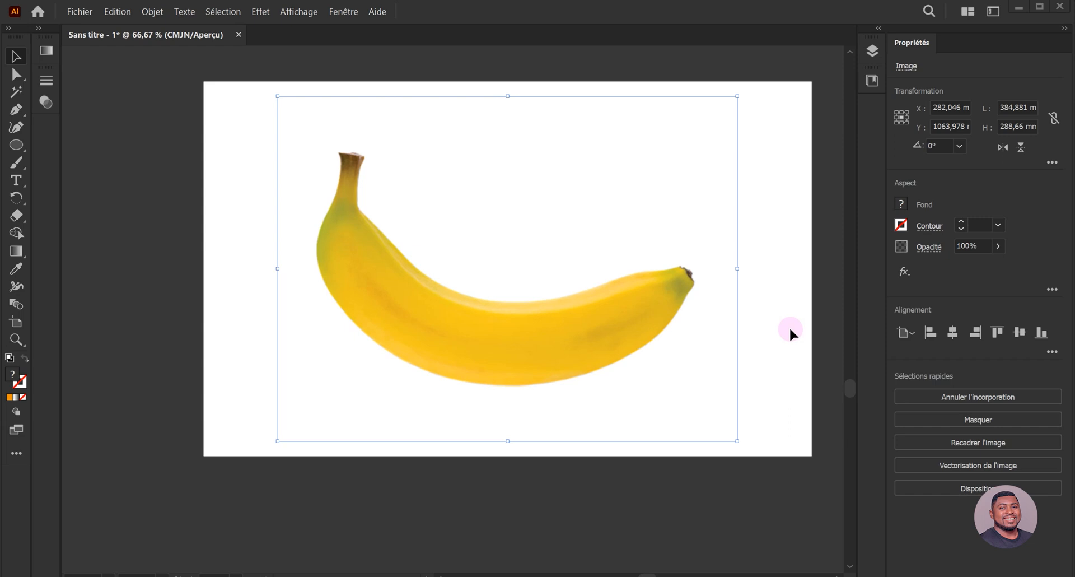
Step: Turn the banana image's layer Calque 1 into a template (Modèle) layer and add a new empty layer above it
left_click(873, 51)
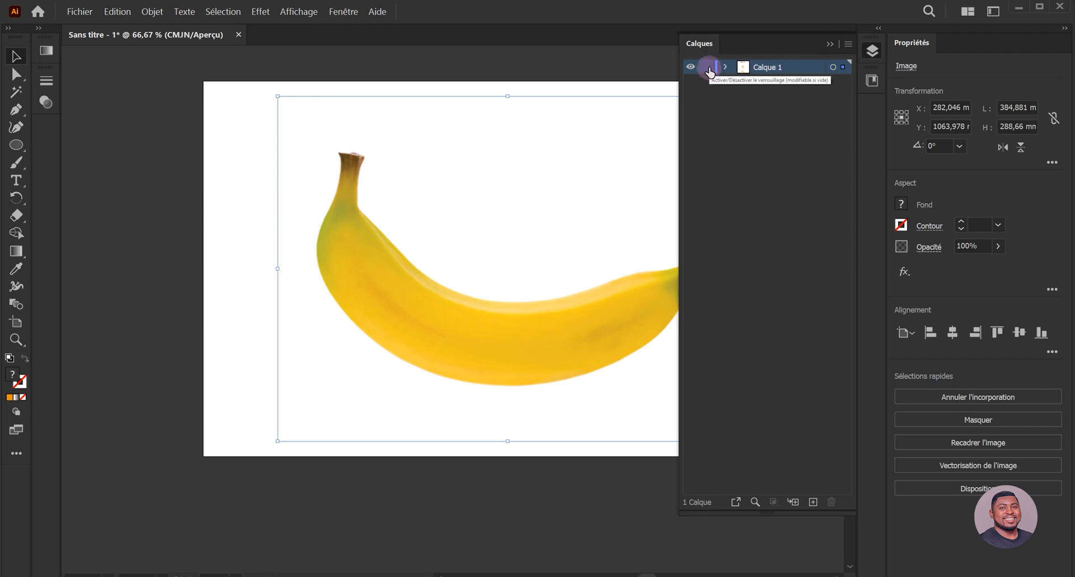
double_click(796, 71)
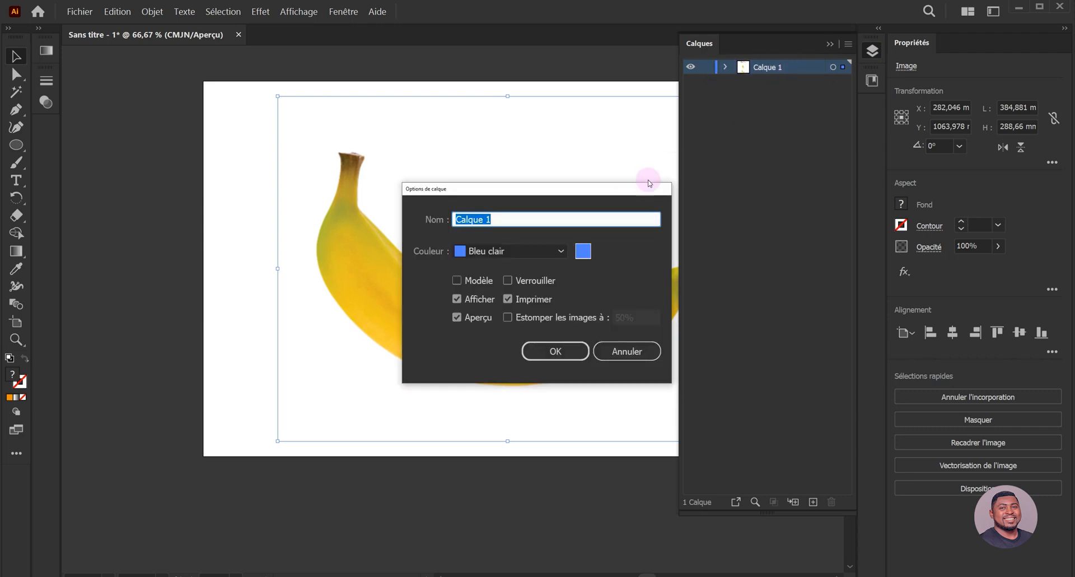
left_click(474, 282)
left_click(554, 351)
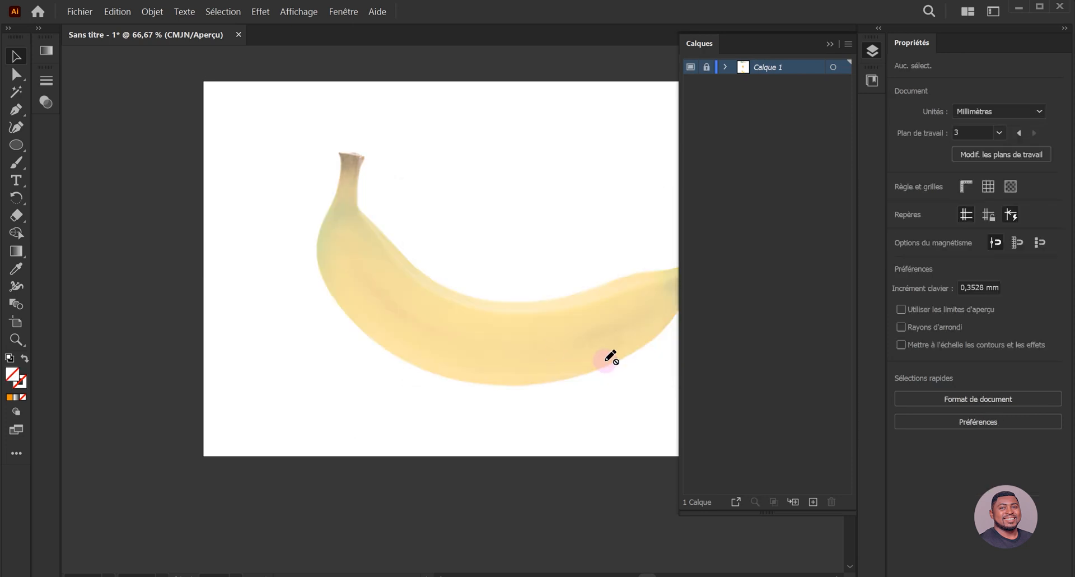
left_click(814, 503)
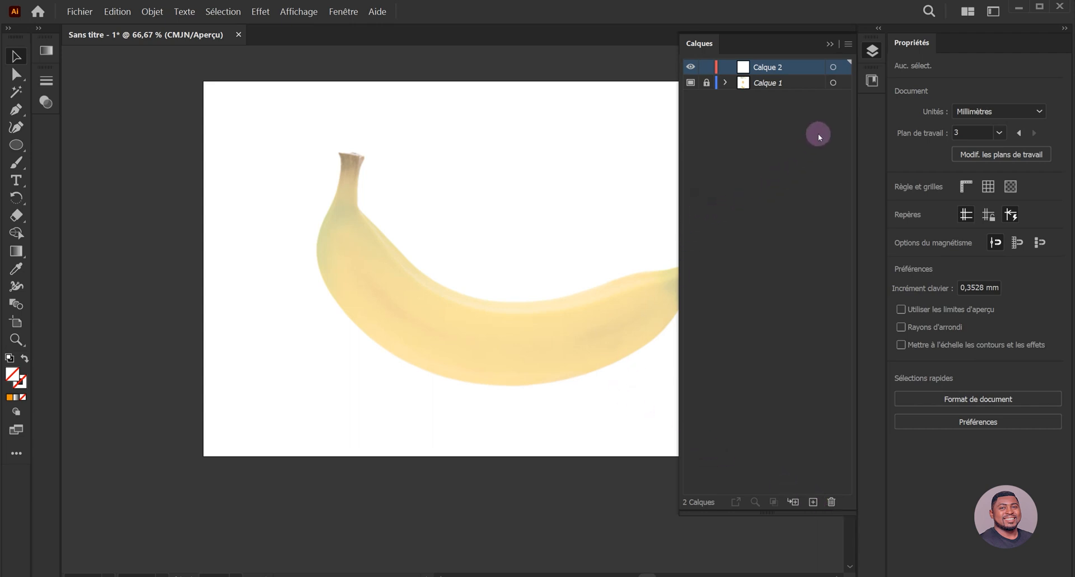
left_click(830, 44)
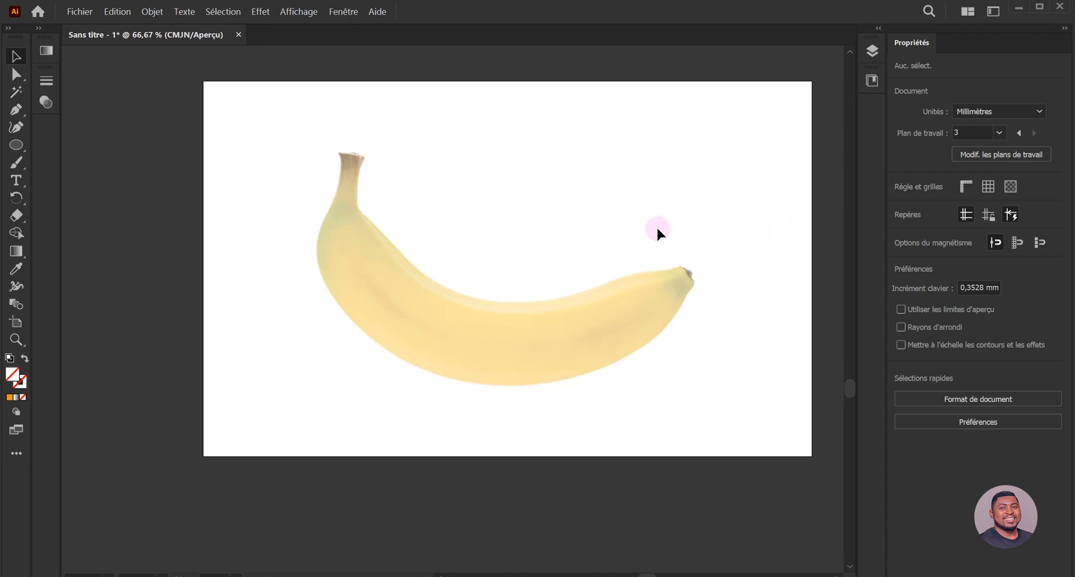
Step: Start the banana outline with the Pen tool, tracing the stem's cut end and its inner edge down to the bend
left_click(16, 109)
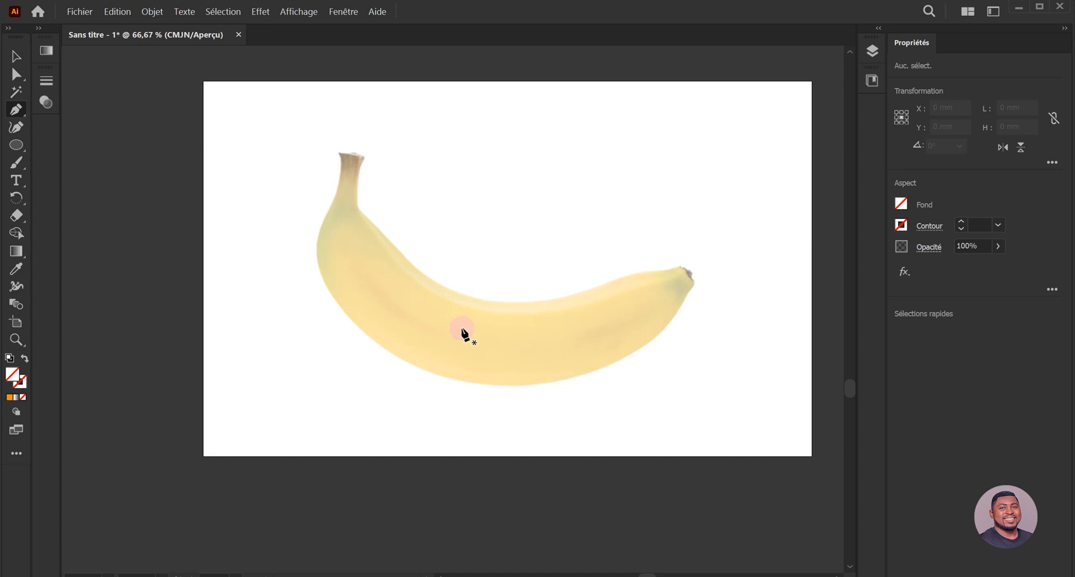
scroll(348, 168, "up", 3)
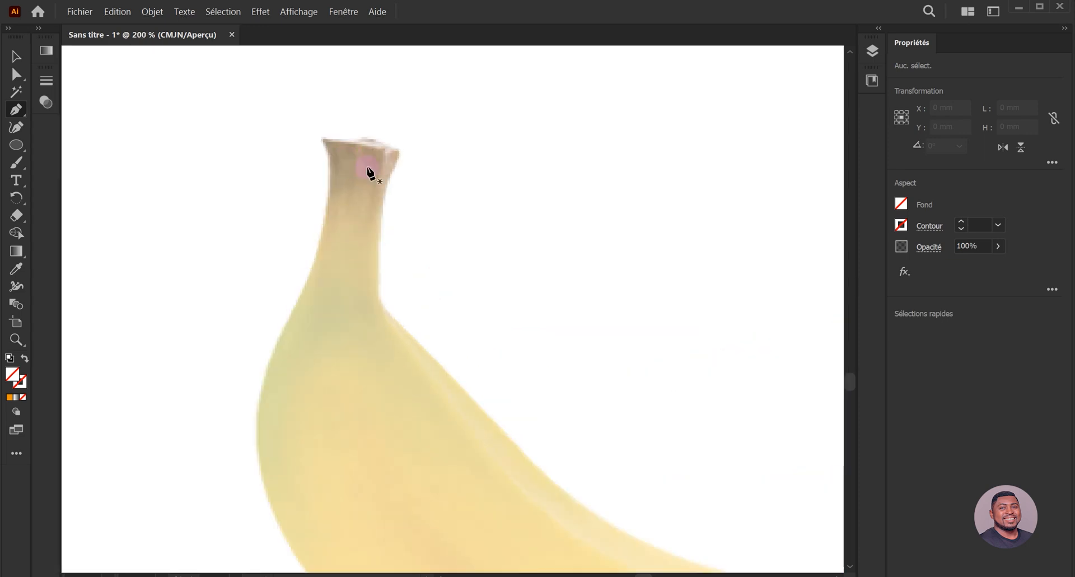
left_click_drag(323, 137, 348, 144)
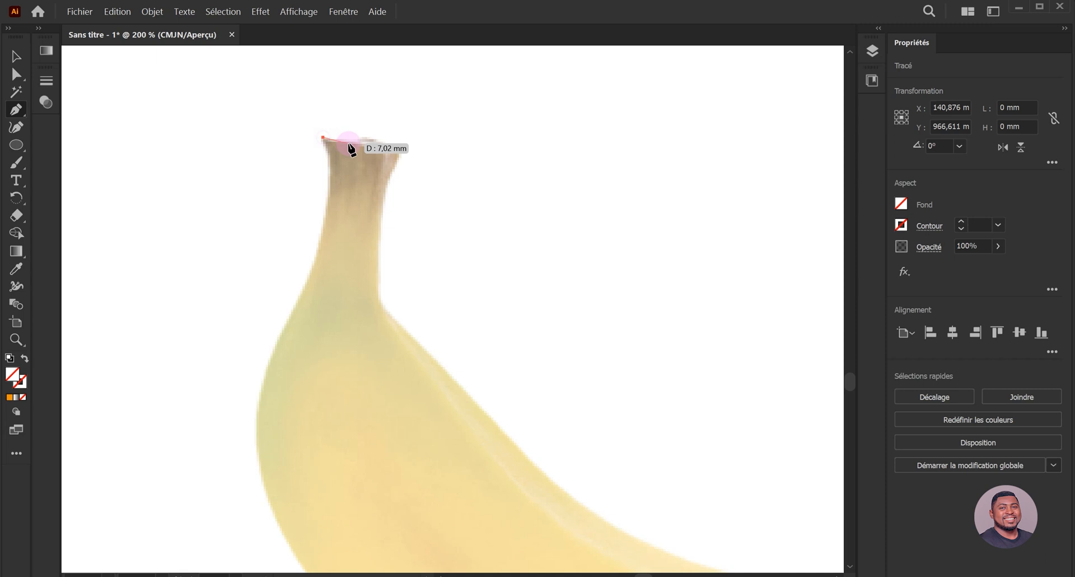
left_click(363, 137)
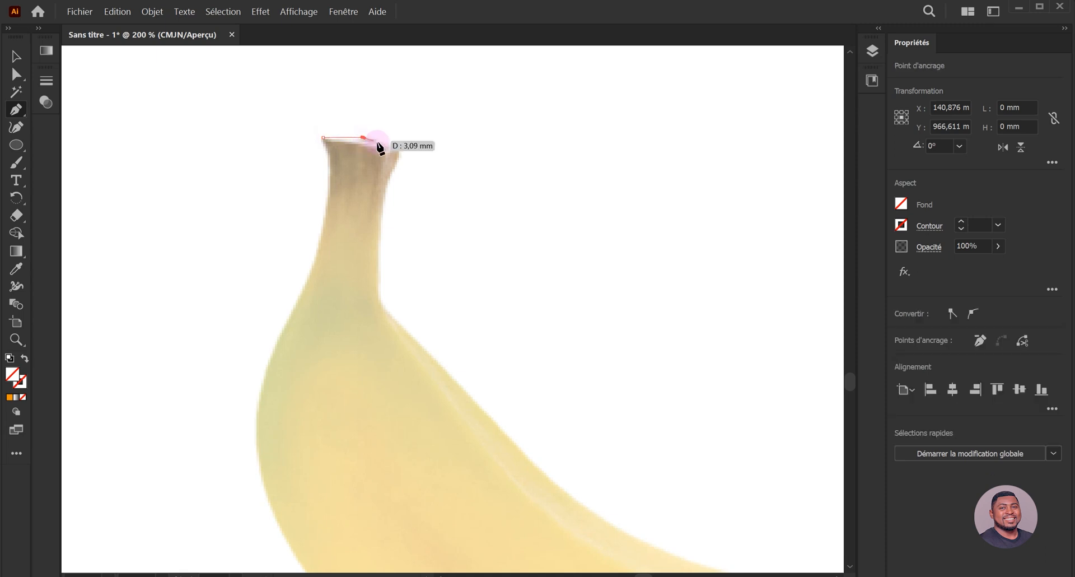
left_click(397, 149)
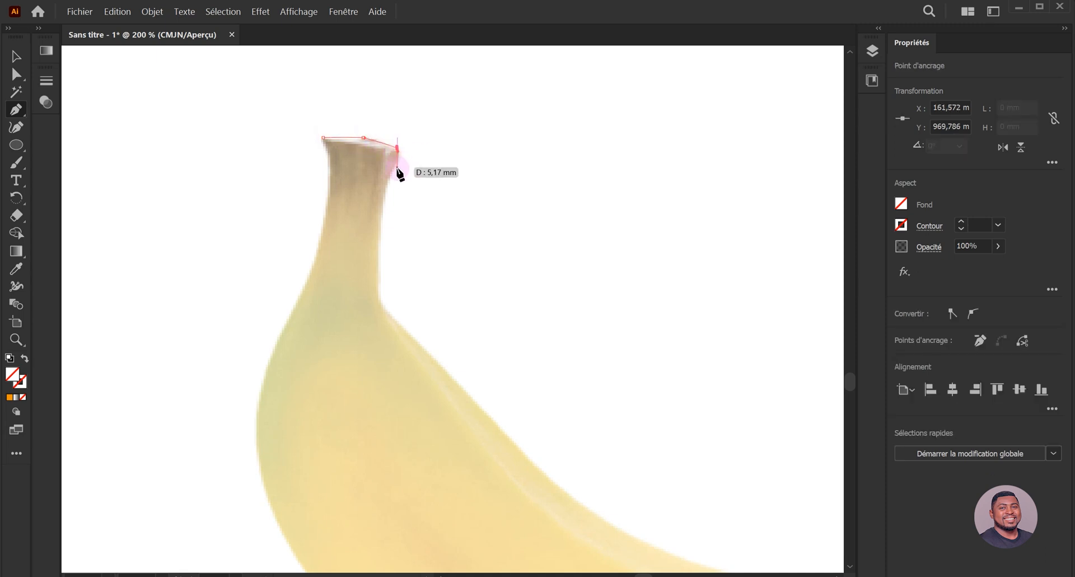
left_click(390, 178)
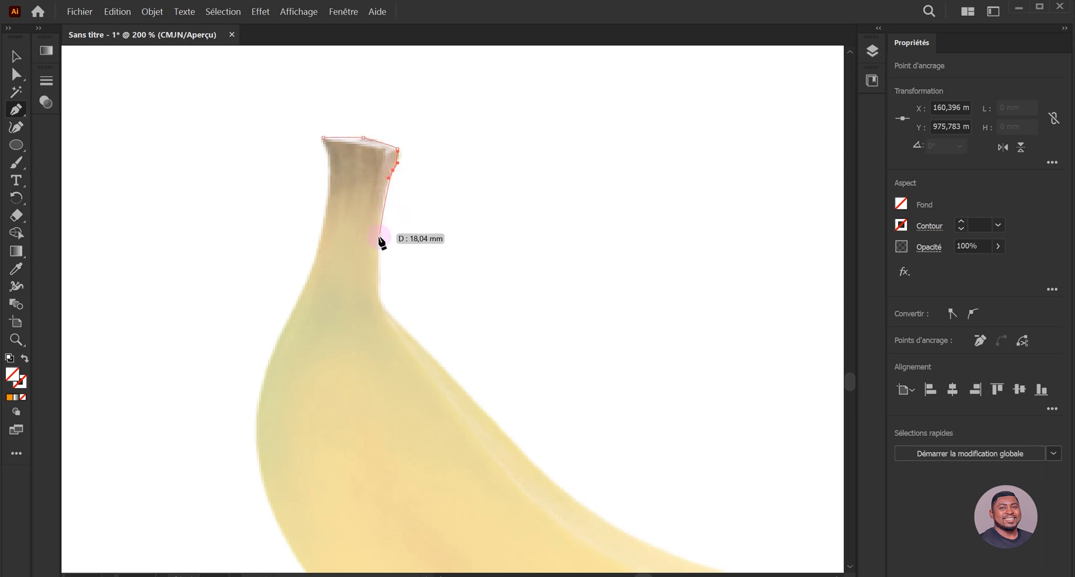
left_click_drag(375, 301, 401, 325)
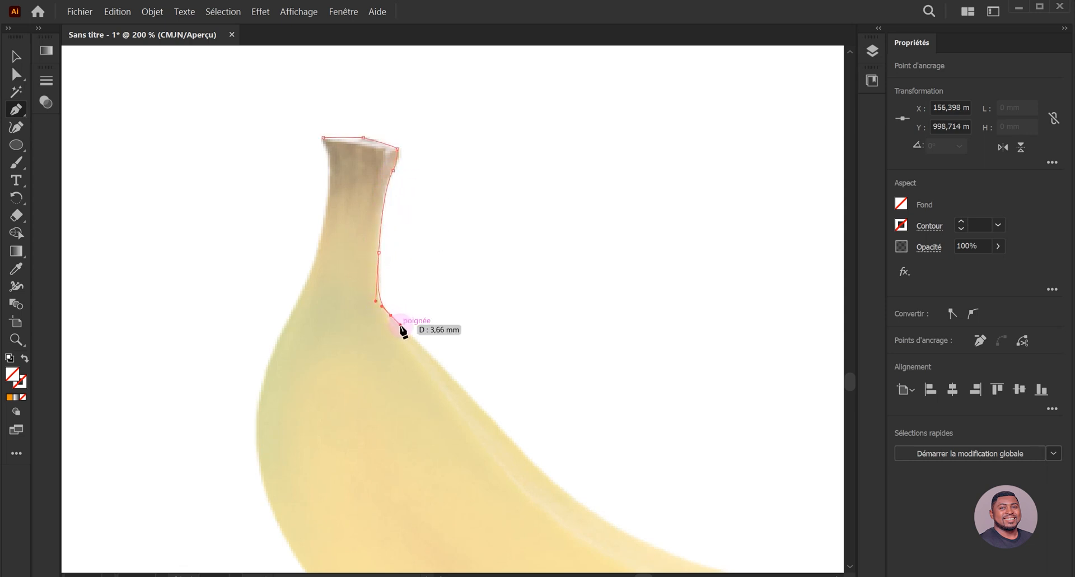
Step: Continue the outline with curved anchor points along the banana's concave upper edge towards the dark tip
left_click_drag(559, 458, 418, 317)
left_click_drag(669, 436, 512, 379)
left_click(645, 337)
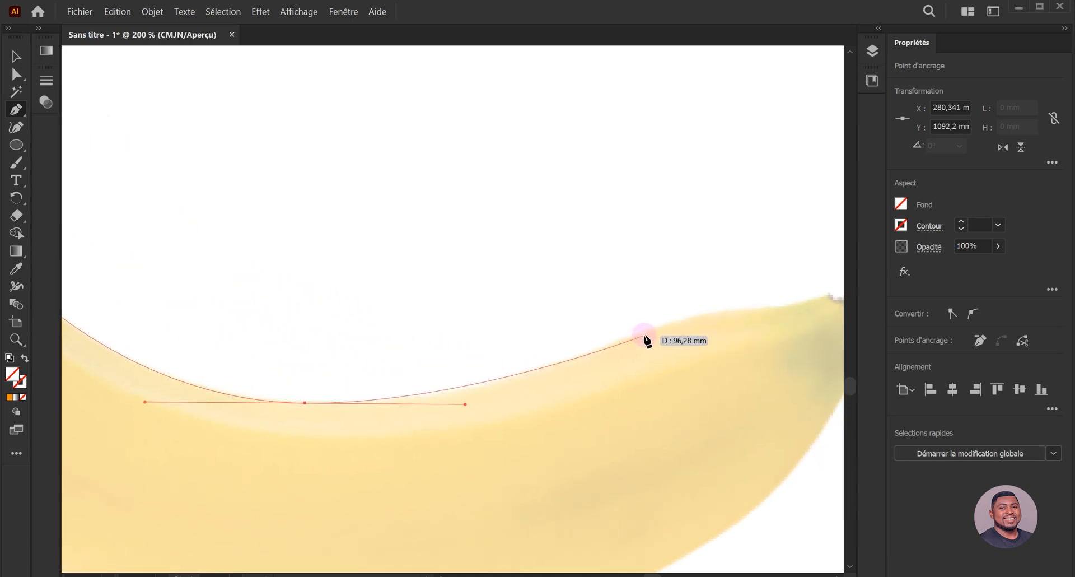
mouse_move(650, 331)
left_mouse_down()
mouse_move(697, 308)
mouse_move(774, 308)
mouse_move(808, 321)
mouse_move(698, 342)
left_mouse_up()
left_click(816, 300)
key("shift+h")
key("ctrl+z")
left_click_drag(756, 378, 580, 348)
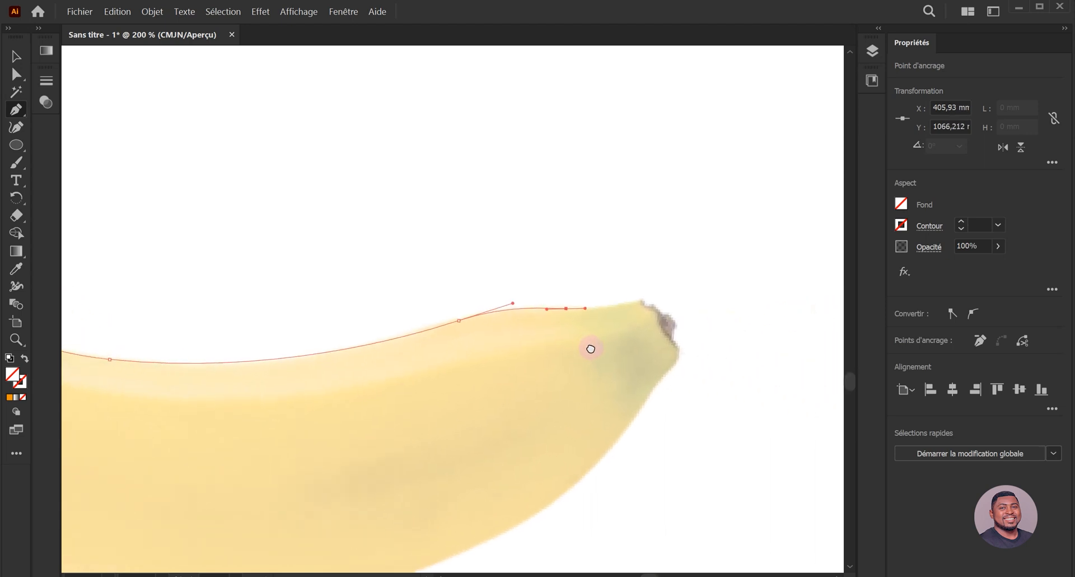
Step: Trace the irregular dark tip of the banana with short segments, starting from a corner anchor on its upper edge
left_click_drag(643, 300, 650, 301)
key("ctrl+z")
left_click(642, 300)
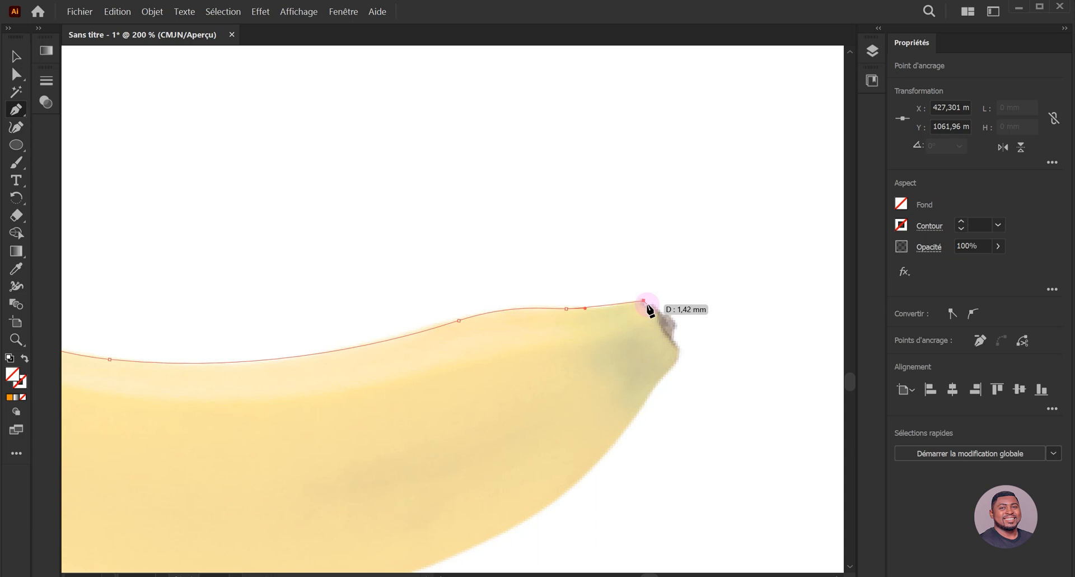
left_click(660, 312)
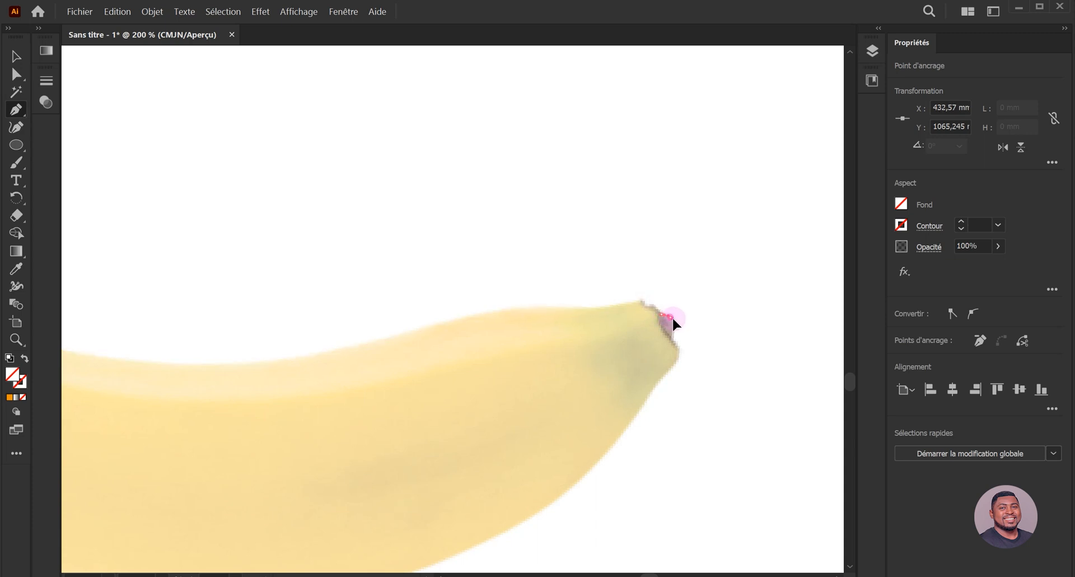
left_click(674, 325)
left_click(676, 343)
left_click(669, 370)
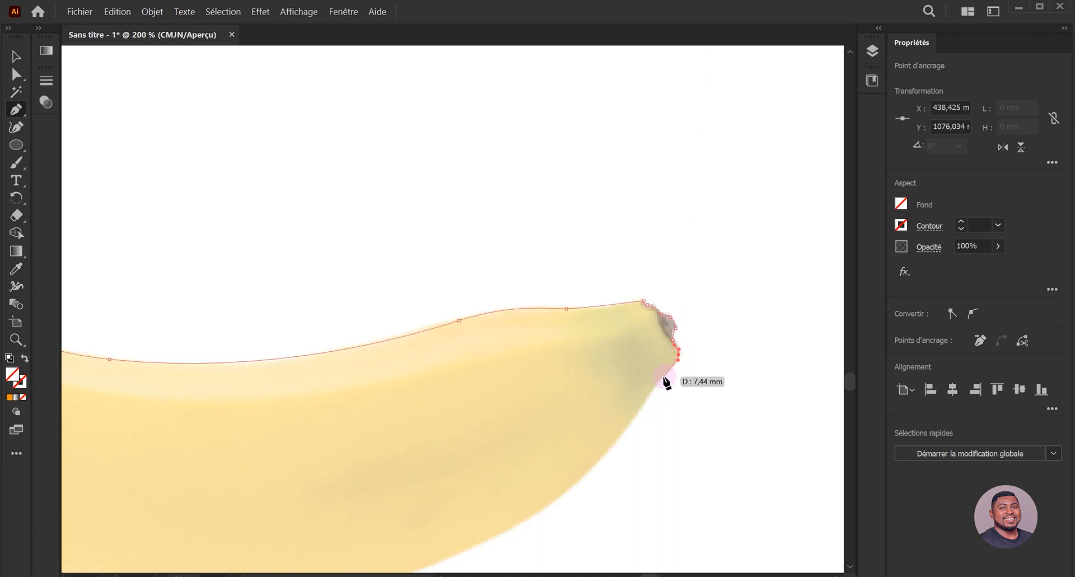
Step: Trace the banana's convex lower edge from below the tip around to the widest part beneath the stem with smooth curves
left_click(658, 383)
left_click(635, 415)
left_click_drag(628, 430, 627, 433)
left_click_drag(572, 485, 728, 289)
left_click_drag(580, 372, 612, 420)
left_click(210, 335)
left_click_drag(208, 335, 257, 203)
left_click_drag(329, 199, 480, 427)
left_click_drag(411, 291, 418, 222)
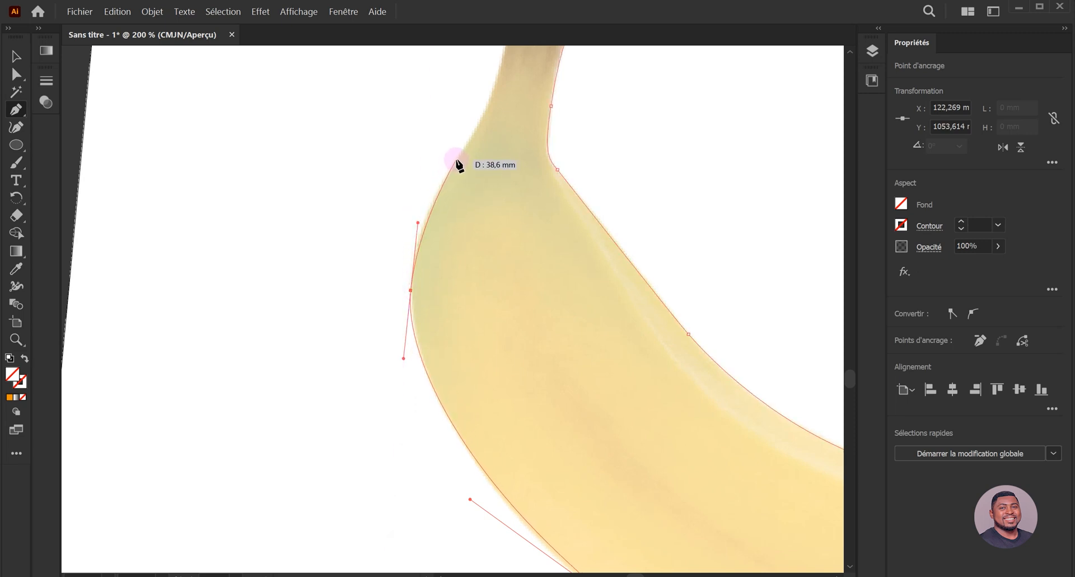
Step: Trace the outer side of the stem, close the banana outline at its first anchor point and deselect it
left_click_drag(475, 137, 475, 137)
left_click_drag(475, 140, 458, 293)
left_click_drag(479, 197, 480, 180)
left_click(480, 162)
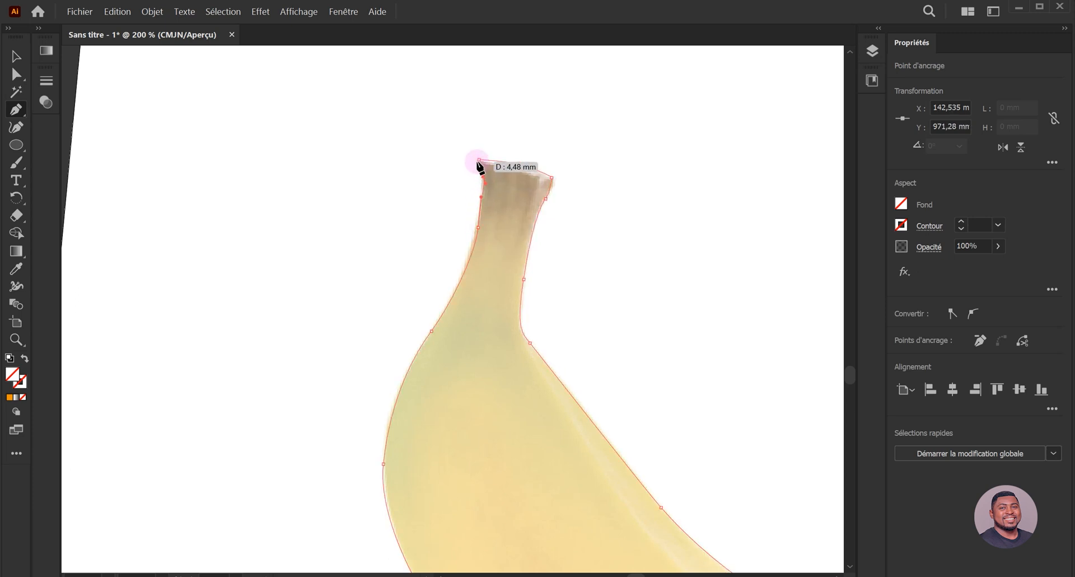
left_click(479, 163)
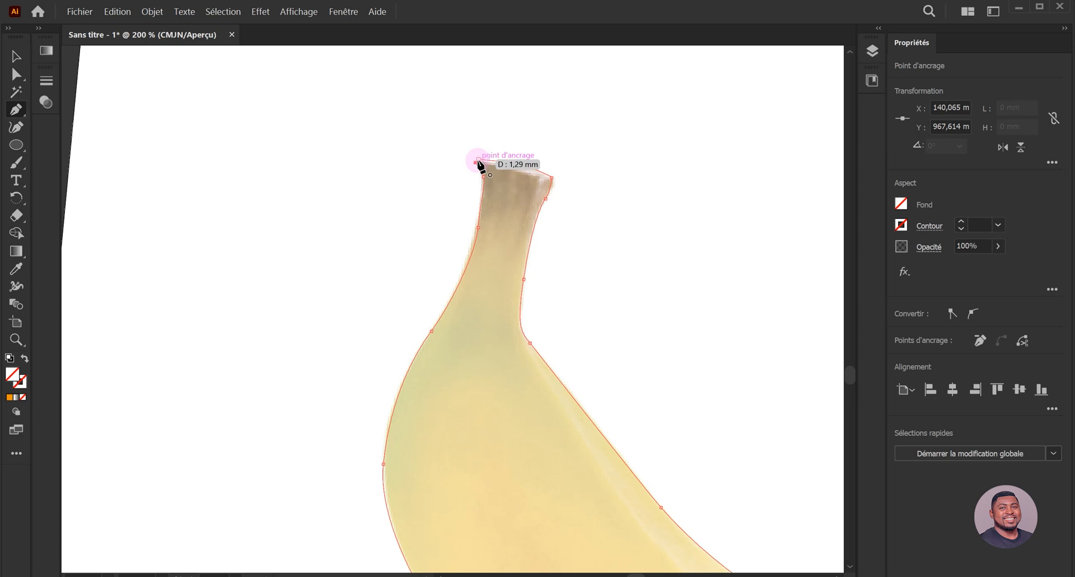
scroll(506, 224, "down", 4)
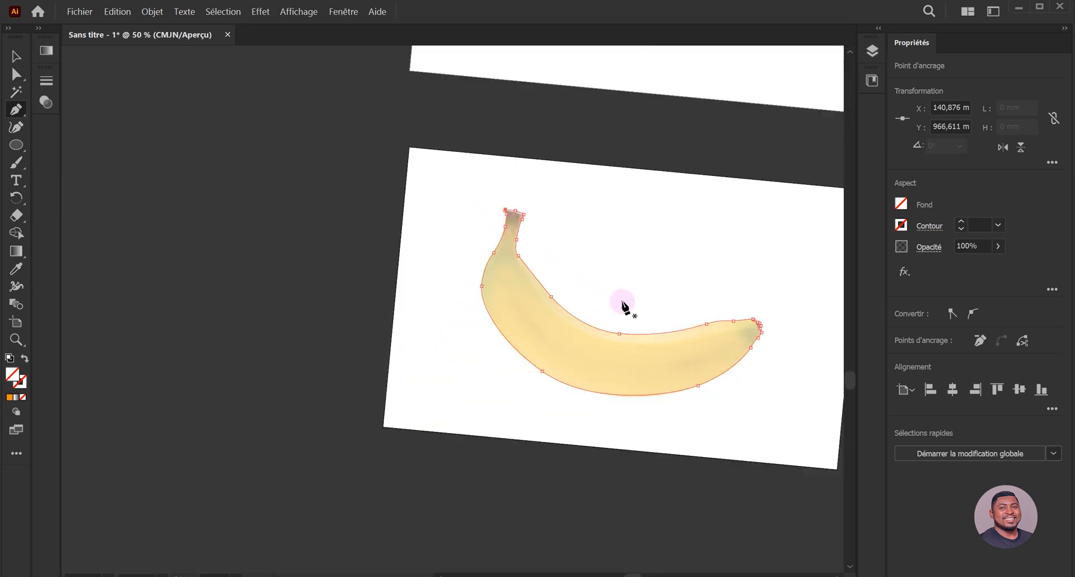
left_click_drag(647, 300, 575, 312)
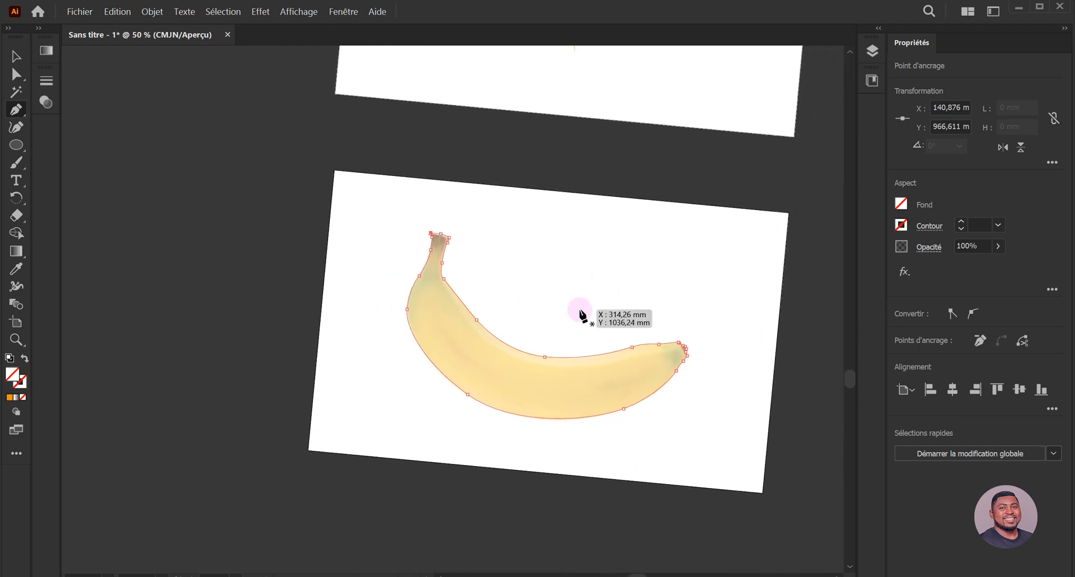
left_click(579, 310, "ctrl")
Step: Draw an open curved path along the banana's upper ridge, from the stem bend to the dark tip, and deselect it
scroll(526, 339, "up", 3)
left_click_drag(591, 290, 503, 339)
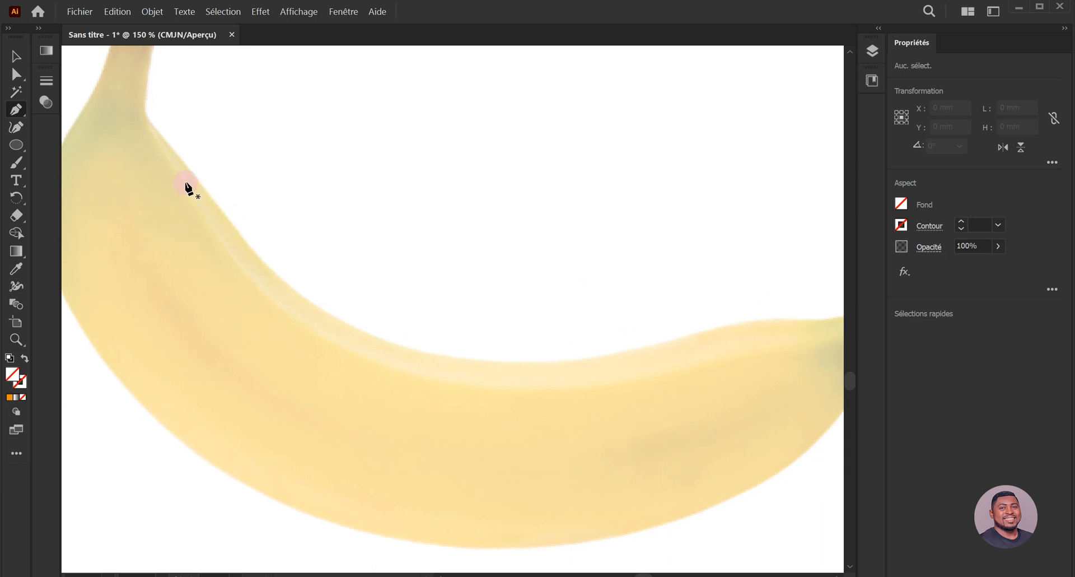
left_click(140, 113)
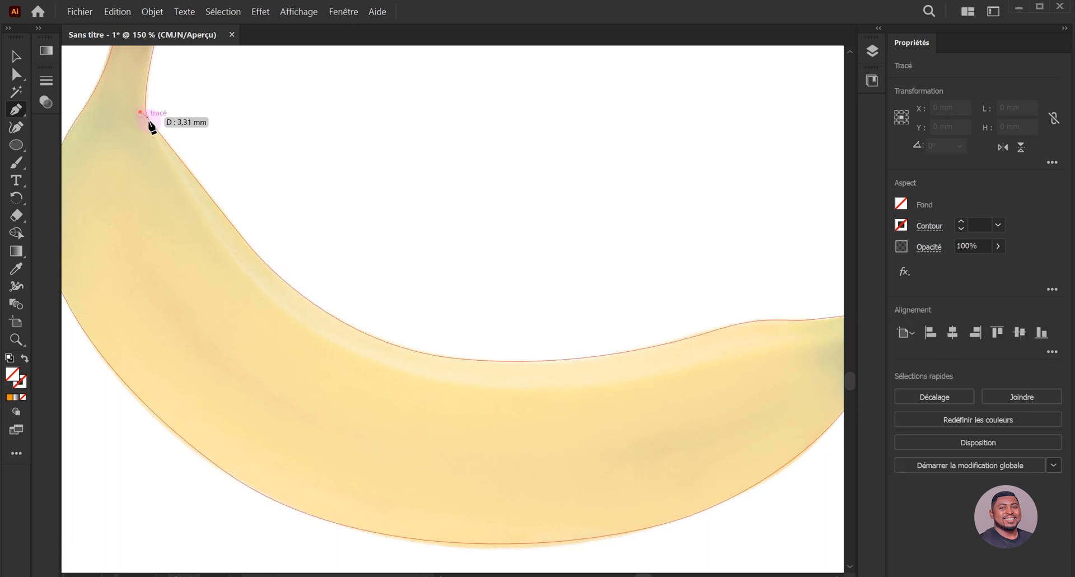
left_click_drag(284, 308, 331, 349)
left_click_drag(562, 392, 583, 379)
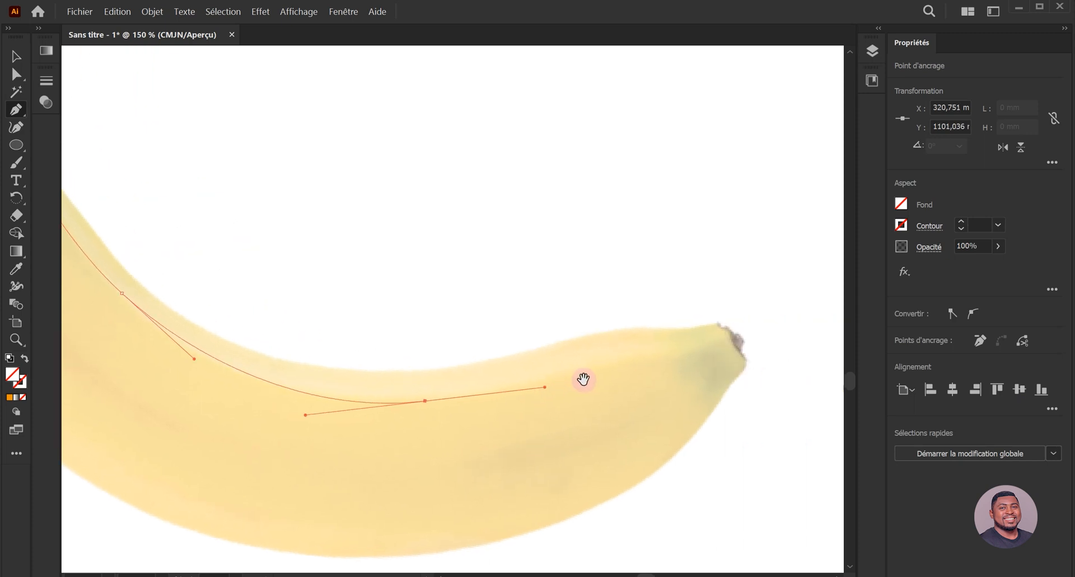
left_click_drag(657, 357, 716, 352)
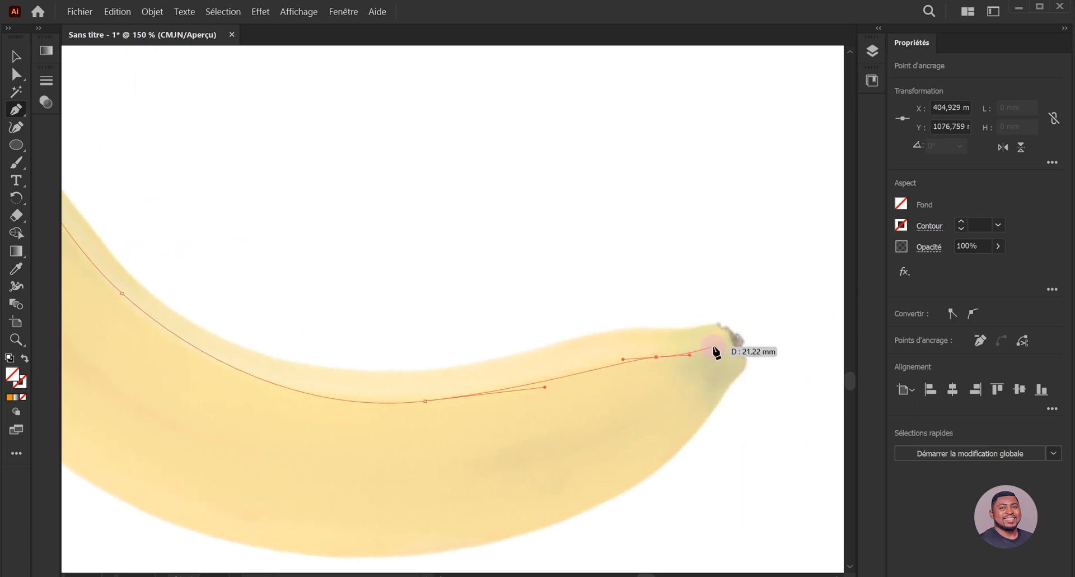
left_click(729, 337)
left_click(731, 337)
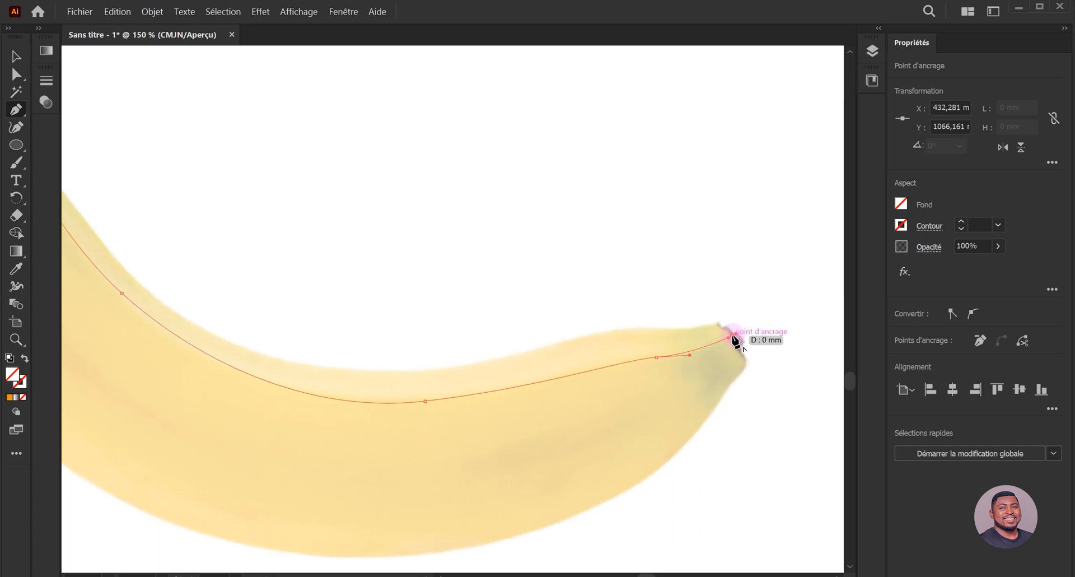
mouse_move(744, 347)
left_mouse_down()
mouse_move(737, 389)
mouse_move(753, 336)
left_mouse_up()
left_click(757, 333, "ctrl")
Step: Draw a second open curved path inside the banana's lower edge, from near the tip up into the stem, and deselect it
left_click_drag(505, 452, 593, 377)
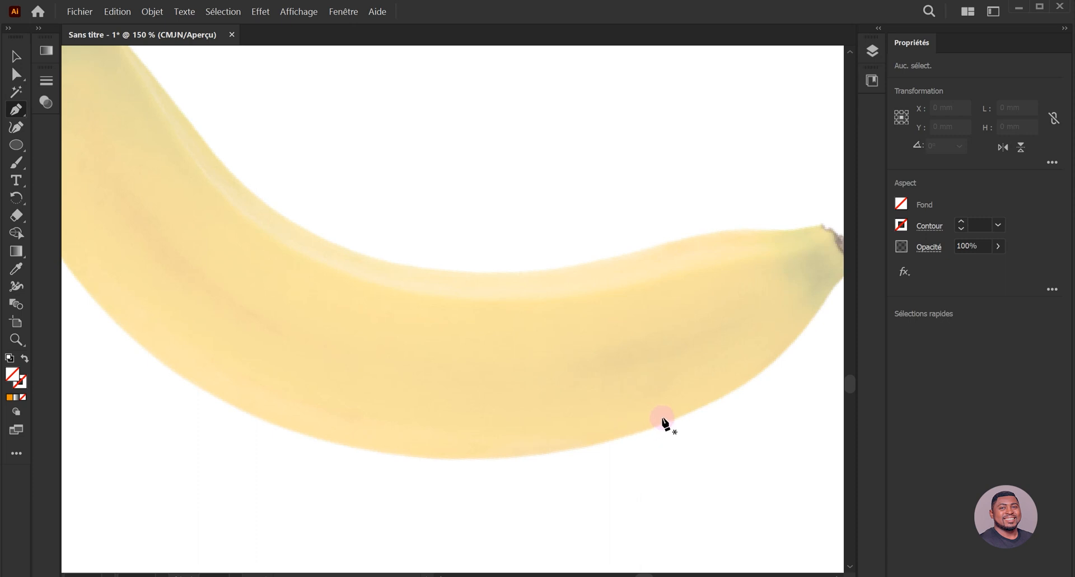
left_click_drag(631, 425, 633, 427)
left_click_drag(411, 432, 278, 401)
scroll(280, 406, "down", 1)
left_click_drag(136, 282, 99, 200)
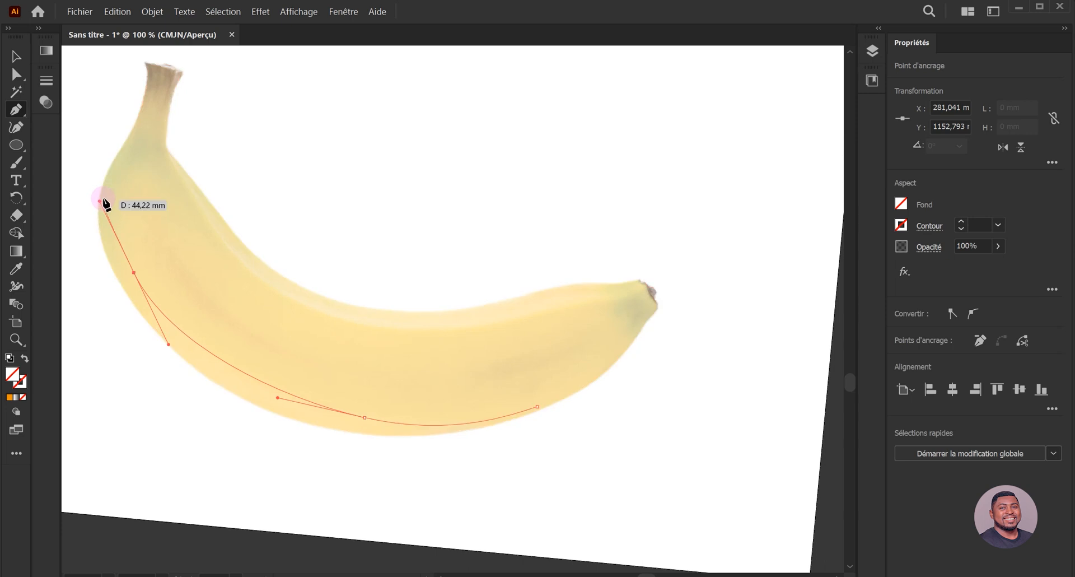
left_click_drag(131, 150, 151, 270)
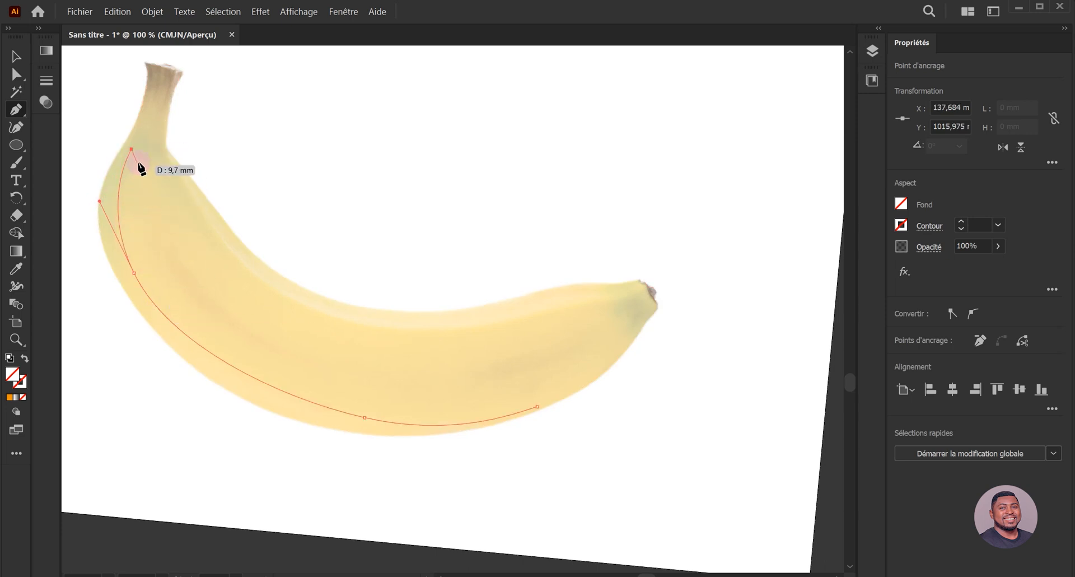
left_click_drag(154, 82, 151, 102)
left_click(120, 112, "ctrl")
Step: Select the banana outline and both ridge paths, give them a near-black stroke and deselect them
key("v")
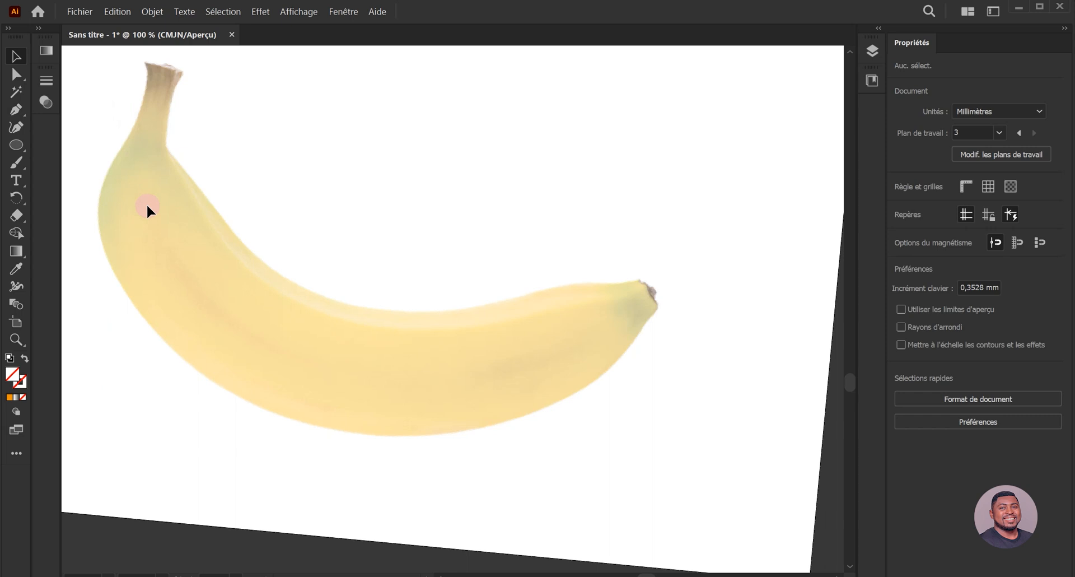
left_click_drag(340, 519, 304, 474)
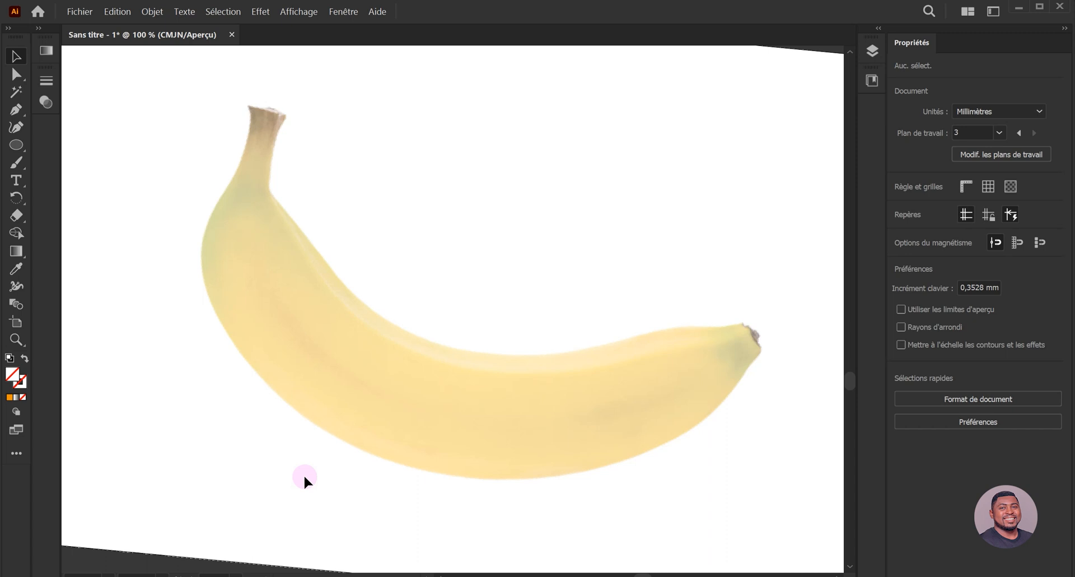
left_click_drag(303, 473, 449, 311)
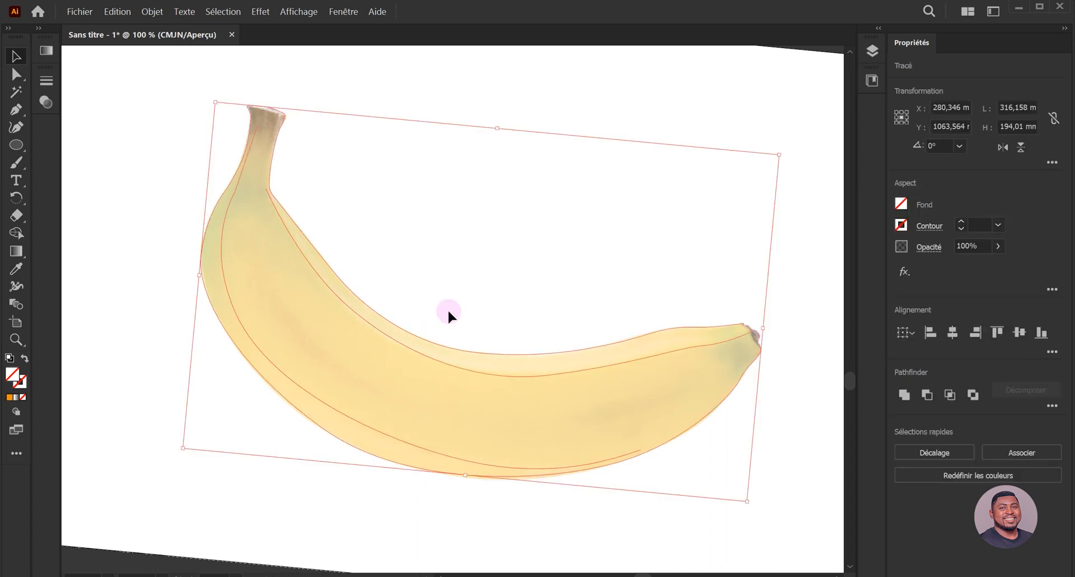
left_click(901, 225)
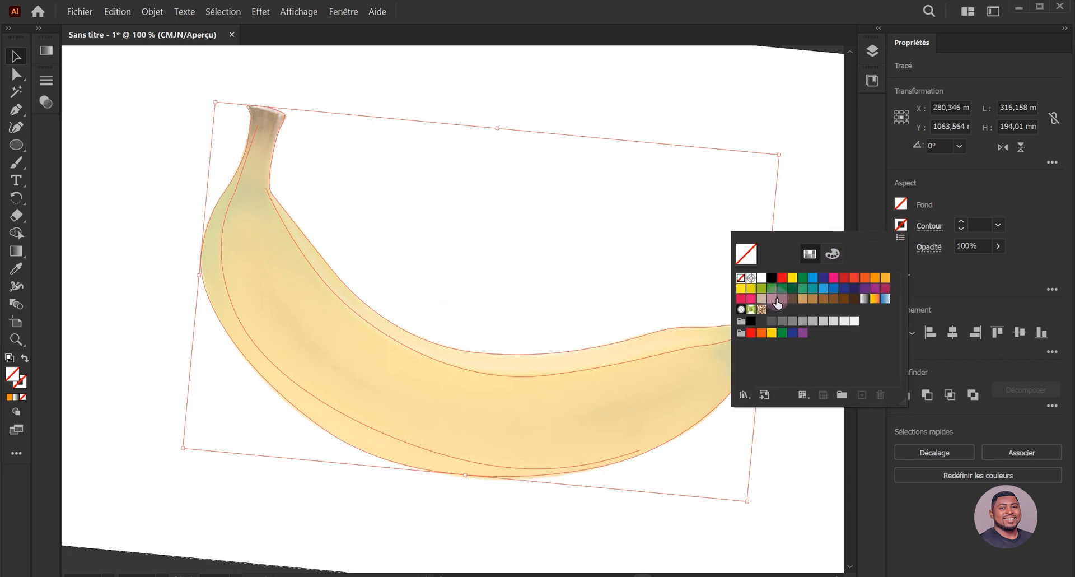
left_click(759, 322)
left_click(530, 288)
left_click(529, 287)
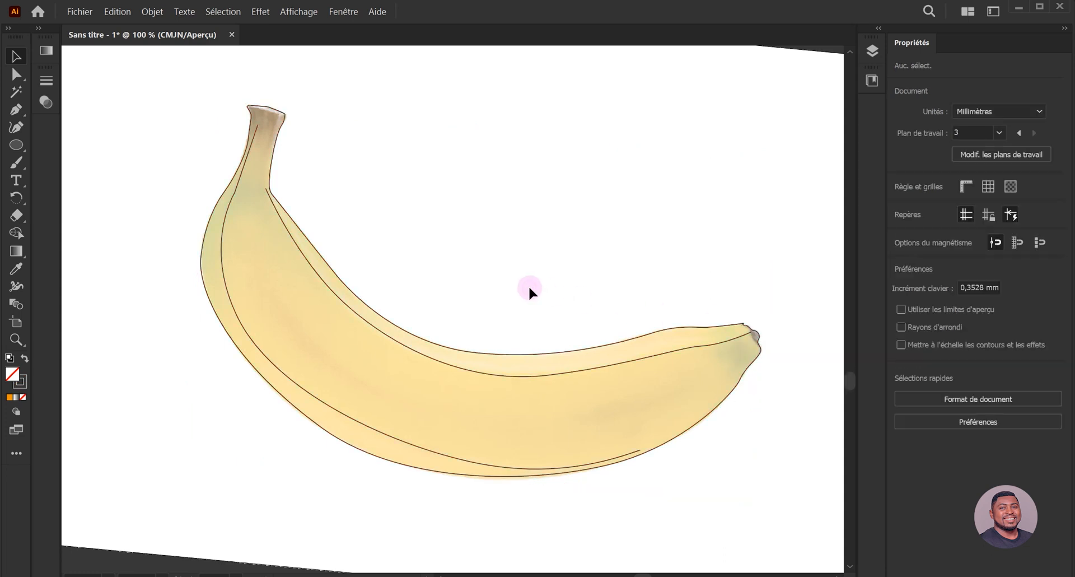
Step: Hide the template layer Calque 1 to view the banana line drawing on its own
left_click(873, 52)
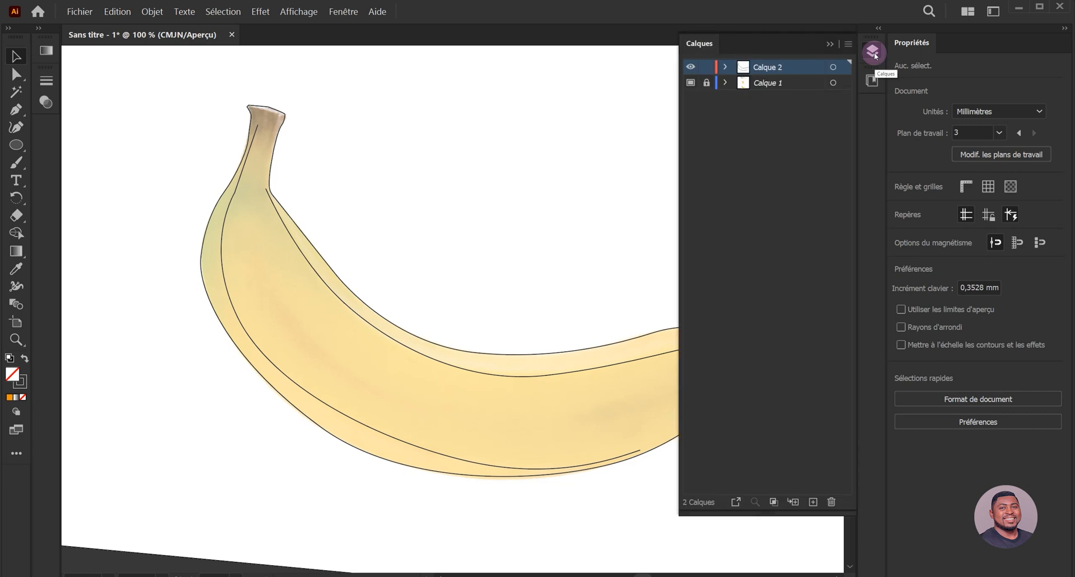
left_click(690, 84)
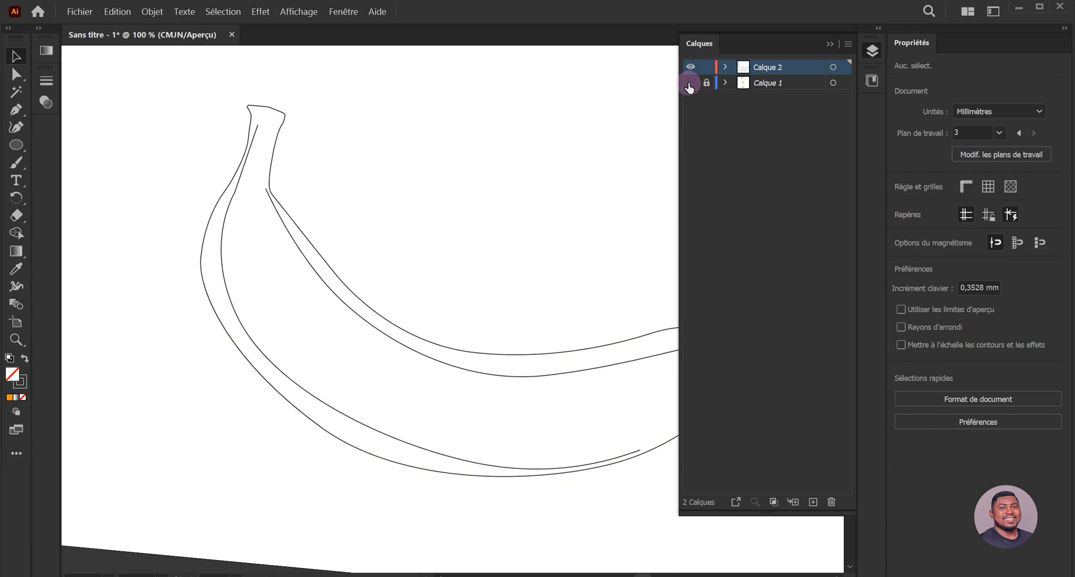
key("ctrl+minus")
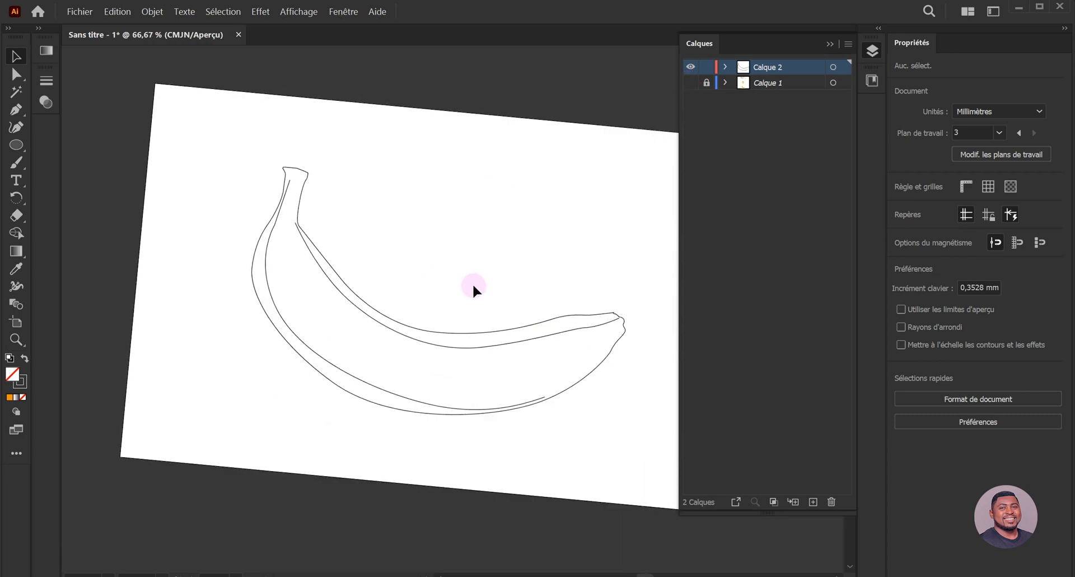